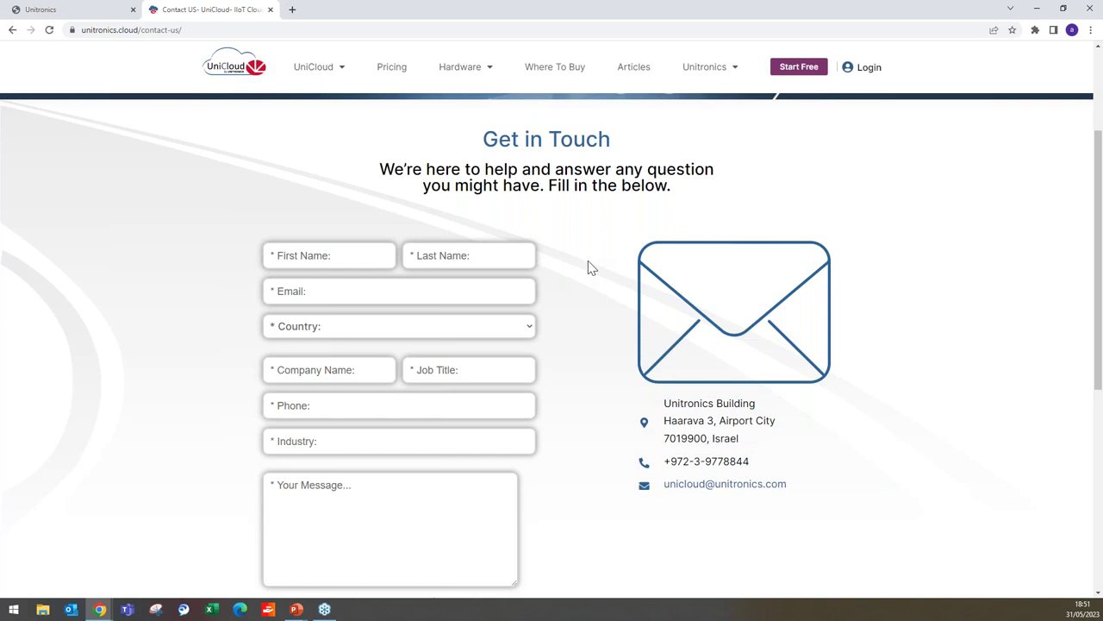
# Return to the UniCloud website's home page and view the subscription plans on the Pricing page.
pyautogui.click(244, 74)
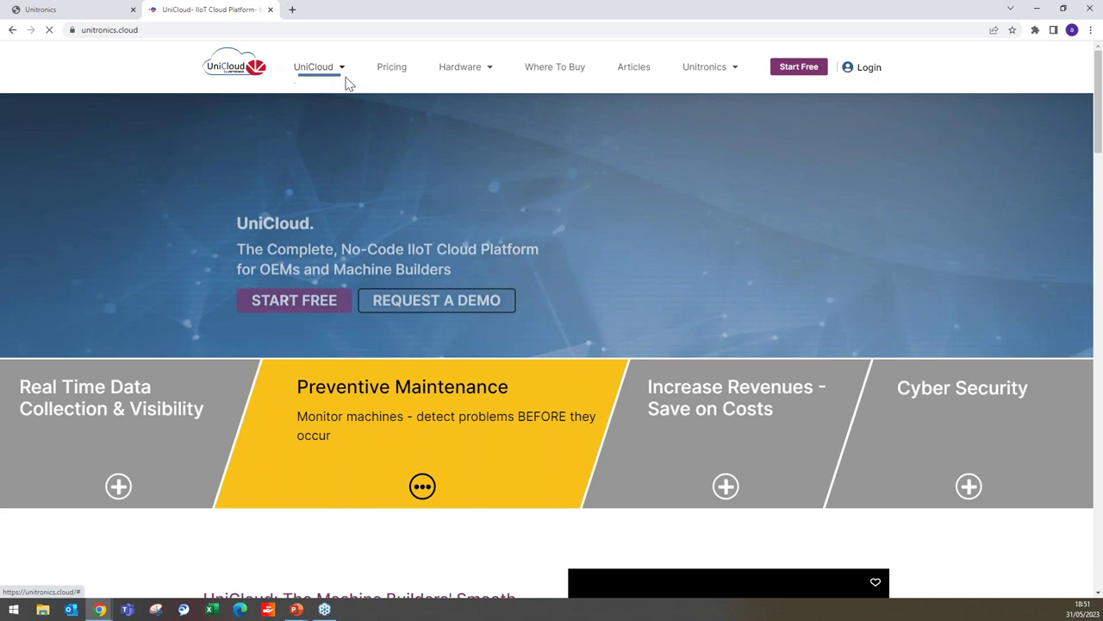
pyautogui.moveTo(487, 67)
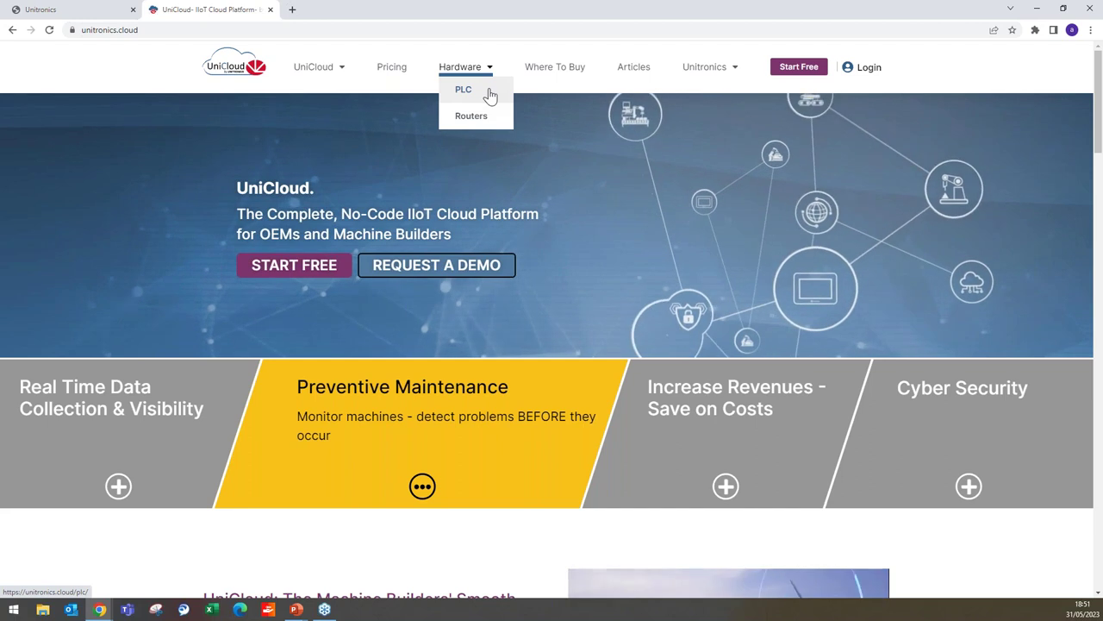
pyautogui.click(391, 68)
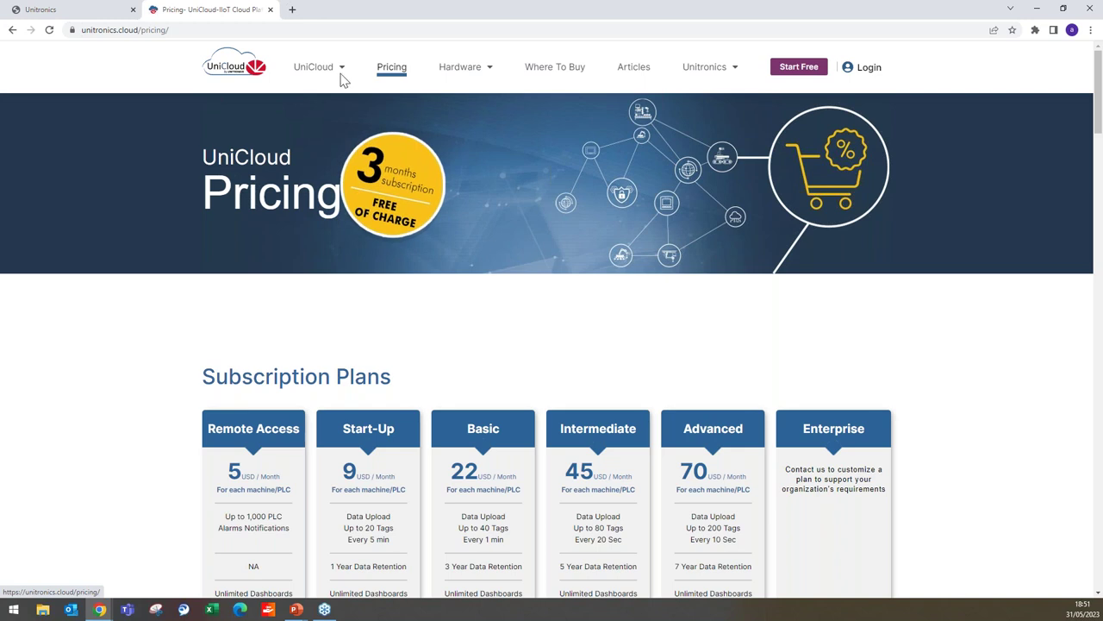
# Open the UniCloud Security Fundamentals page and read its infrastructure, ISO certification, application security, remote access and monitoring sections.
pyautogui.moveTo(343, 74)
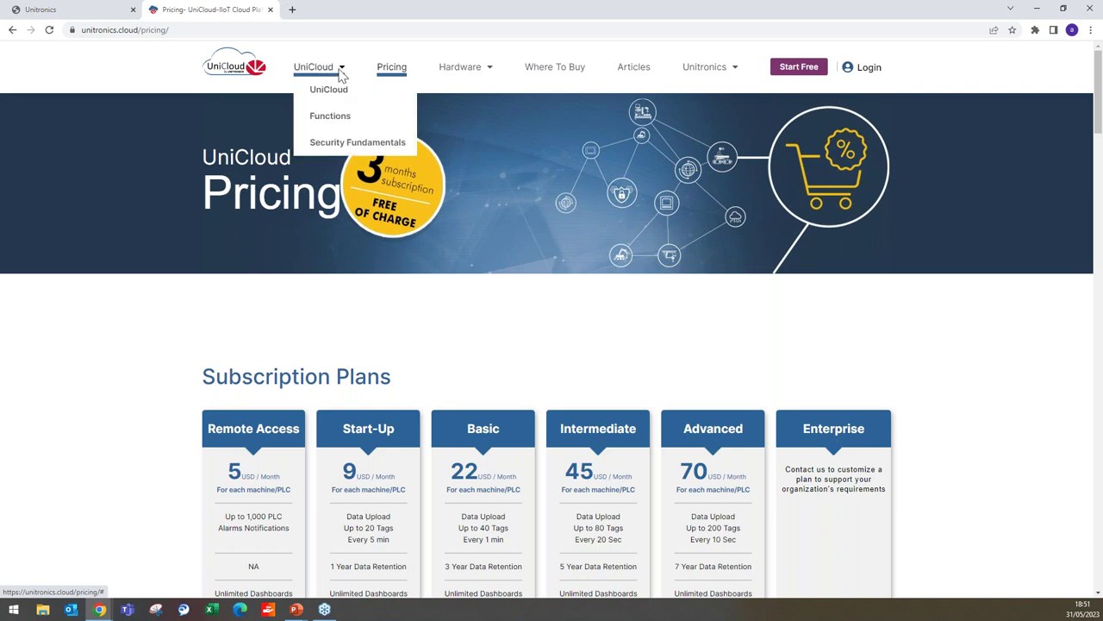
pyautogui.click(351, 148)
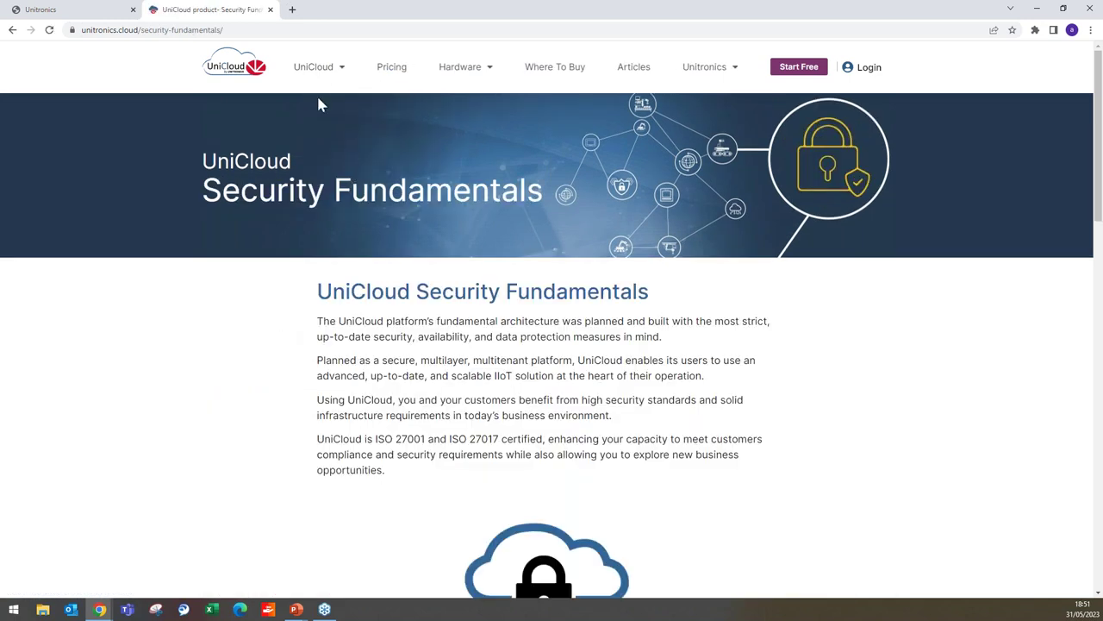
pyautogui.moveTo(336, 76)
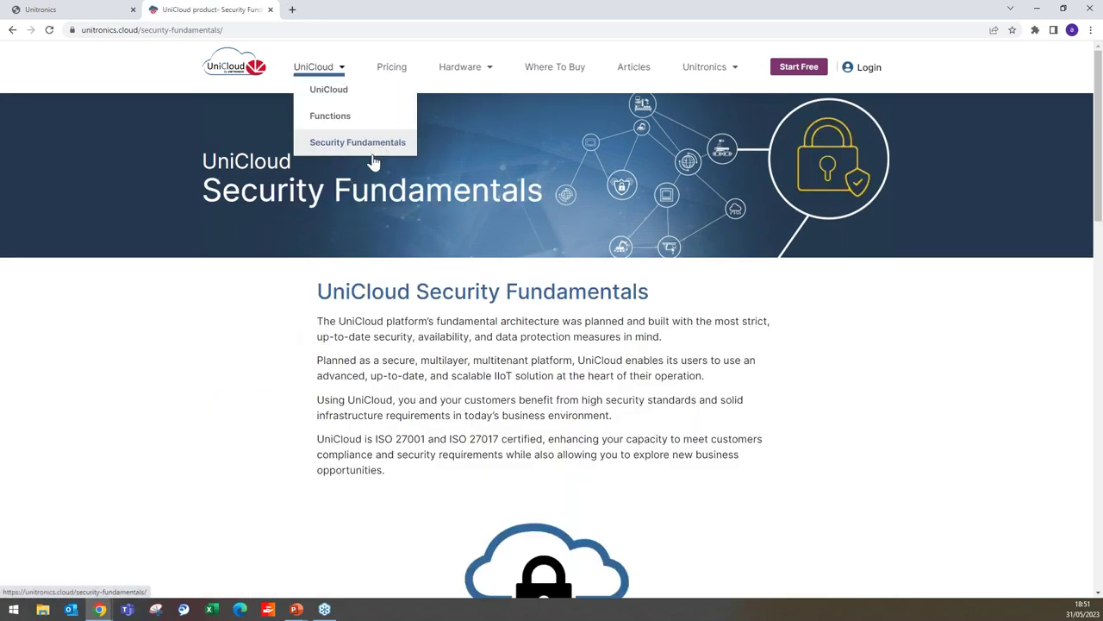
pyautogui.scroll(-3, 250, 362)
pyautogui.scroll(-3, 252, 362)
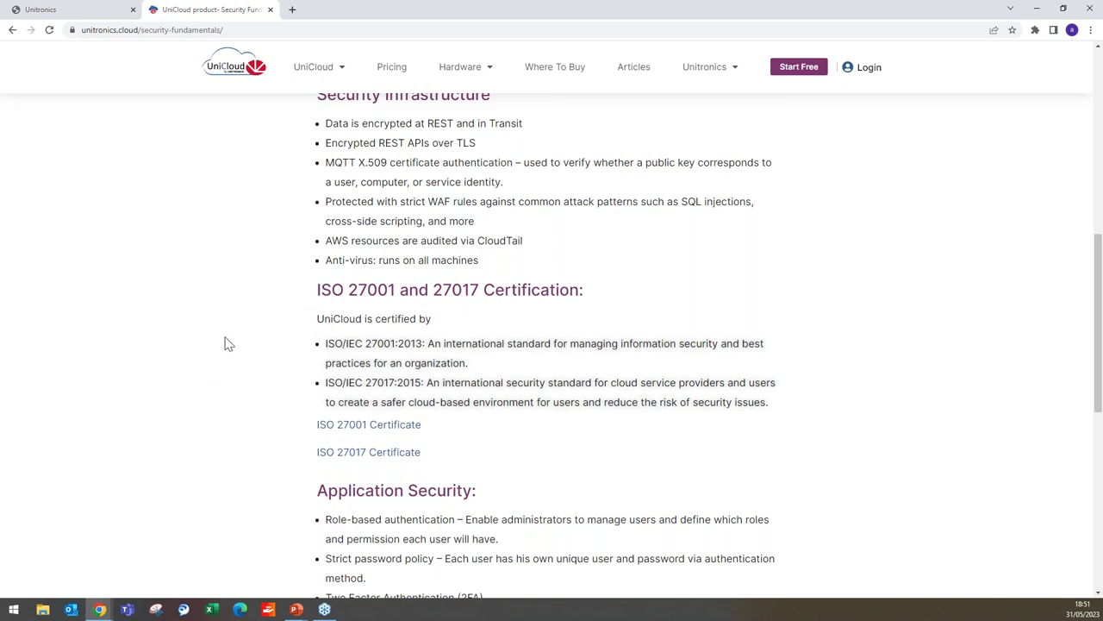
pyautogui.scroll(-4, 226, 342)
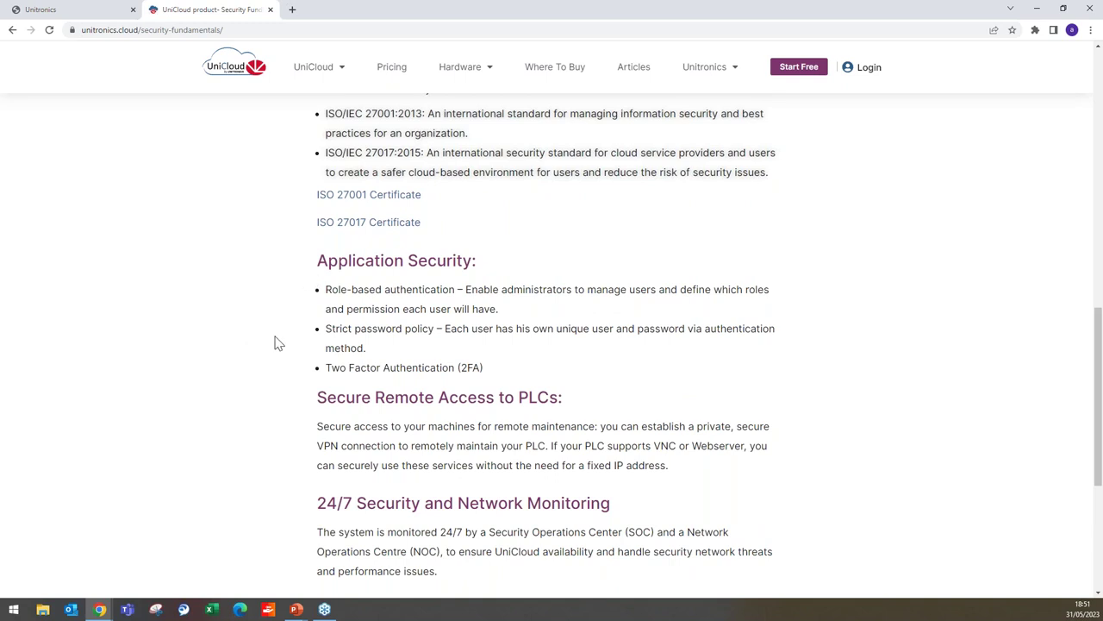
pyautogui.scroll(-2, 265, 397)
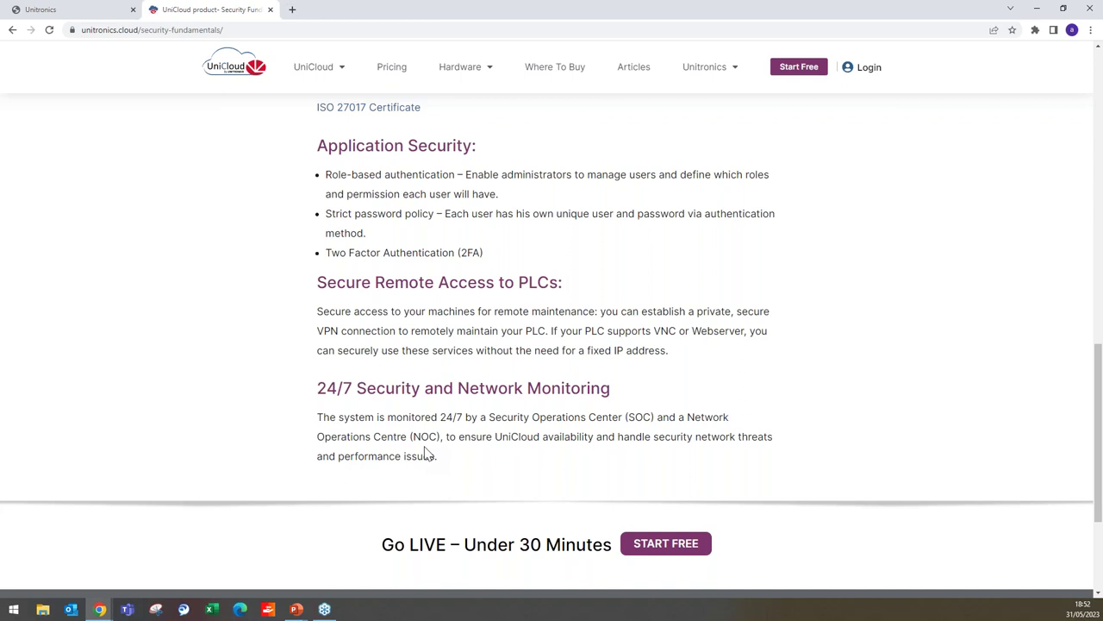
pyautogui.scroll(3, 425, 454)
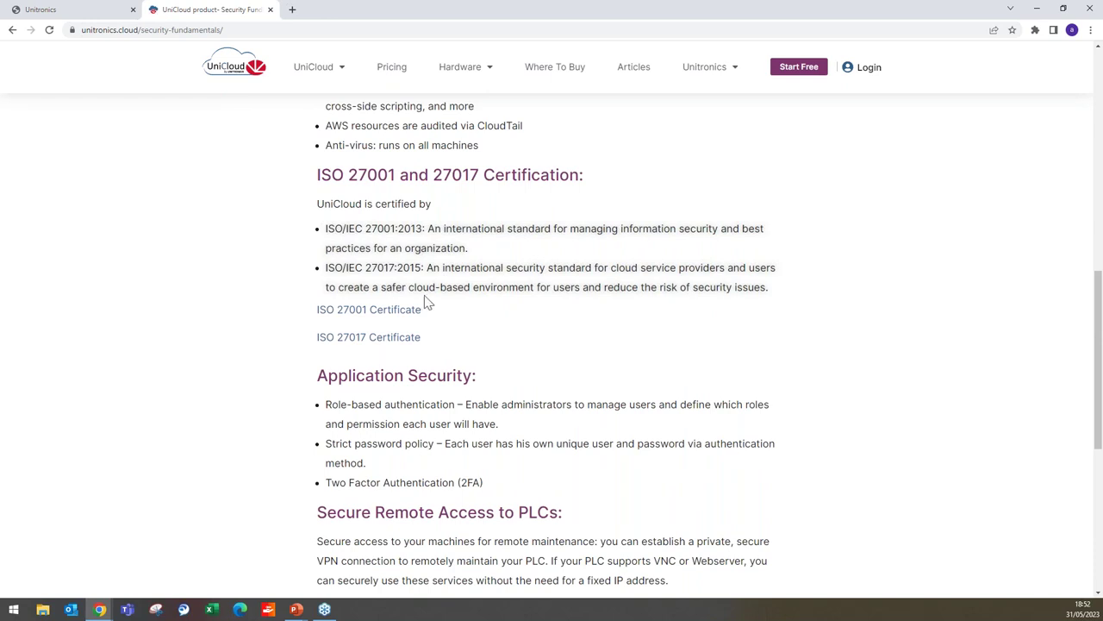
# View the ISO 27017 certificate PDF linked on the security page, and close it.
pyautogui.click(375, 338)
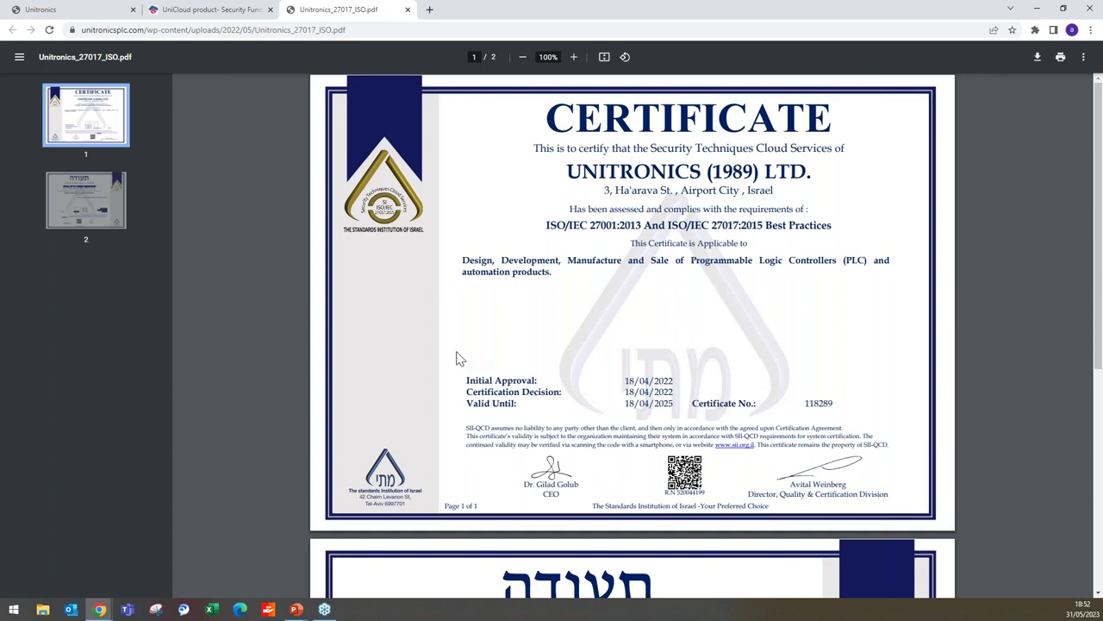
pyautogui.click(408, 10)
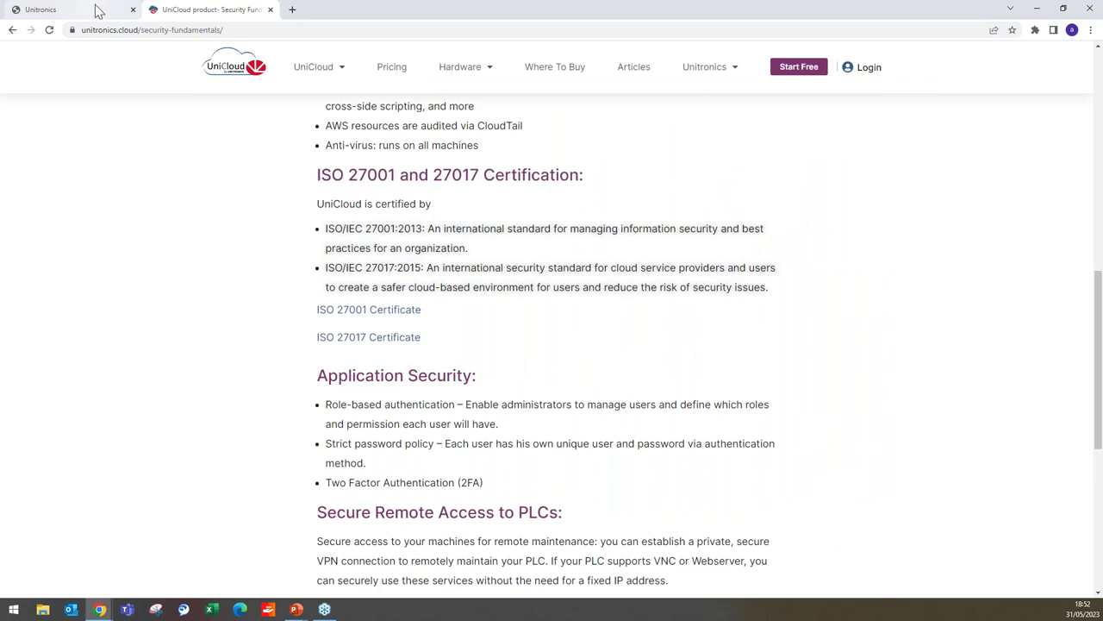
# Switch to the UniCloud demo console and review the PLC list and the assets list in Device Management.
pyautogui.click(97, 10)
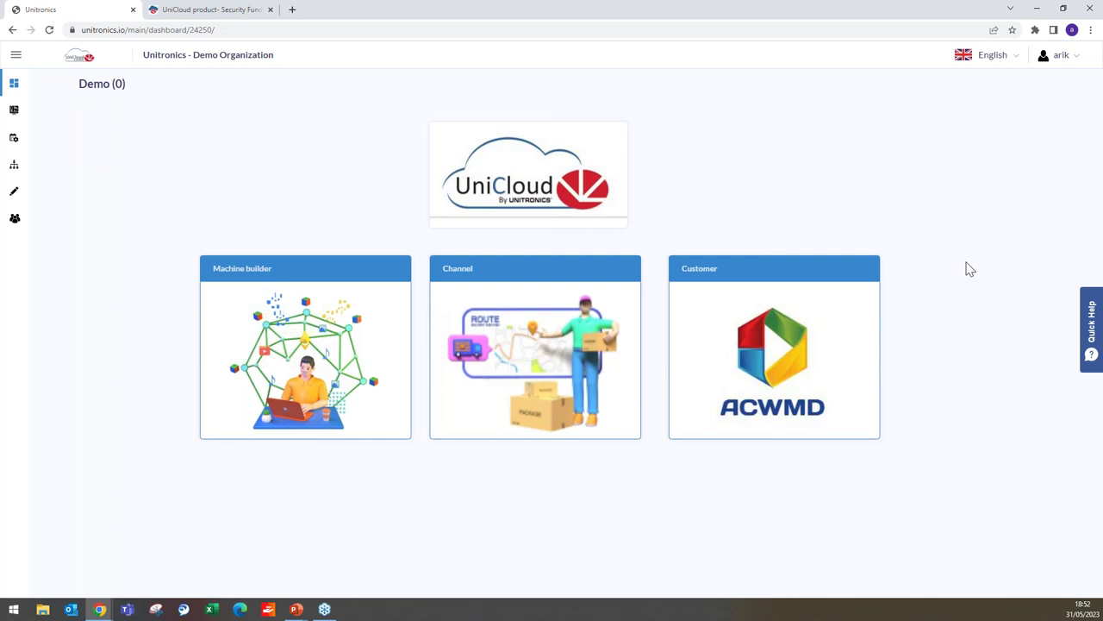
pyautogui.click(17, 57)
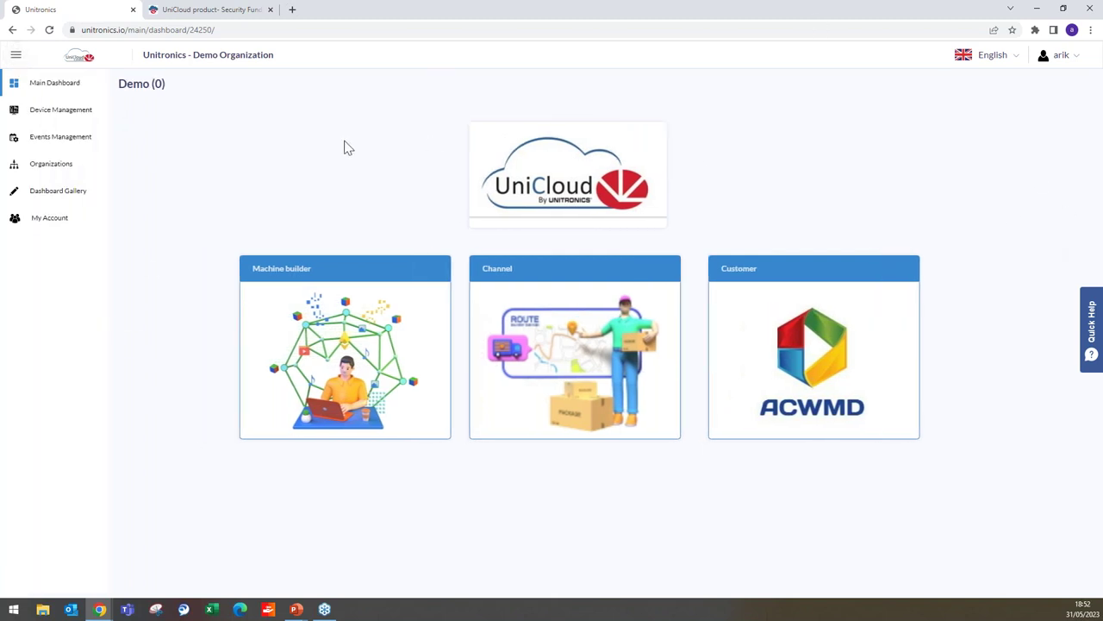
pyautogui.click(69, 117)
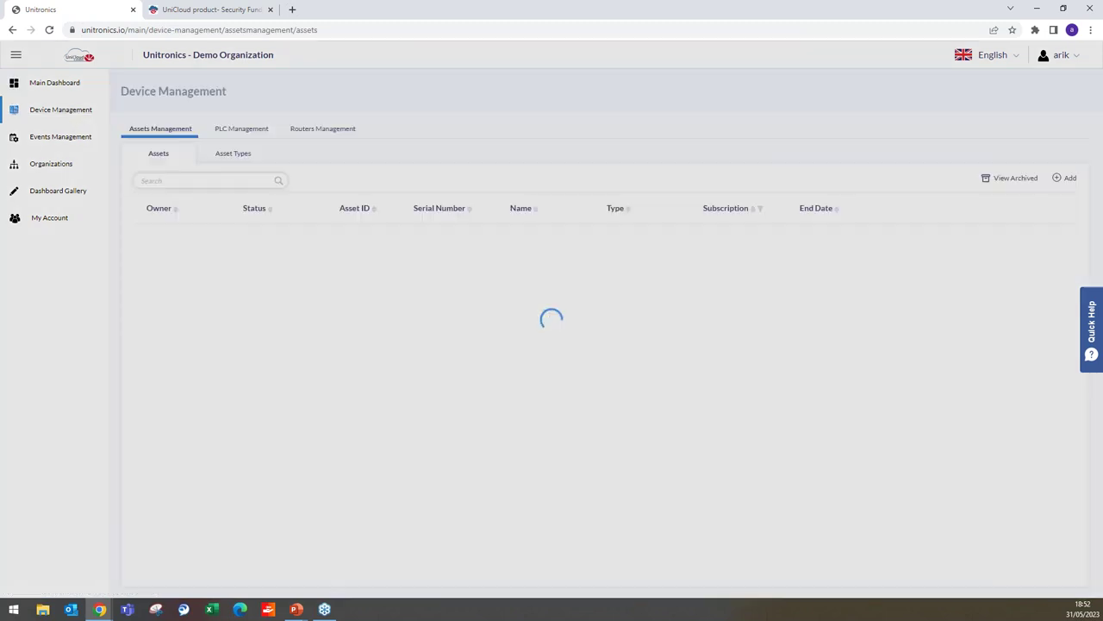
pyautogui.click(239, 135)
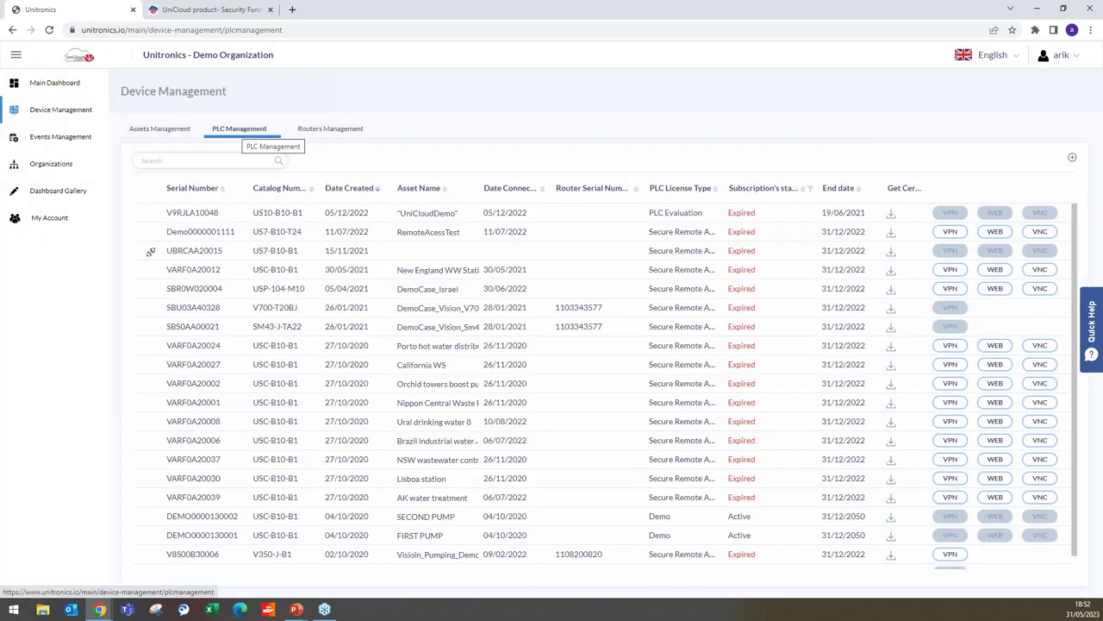
pyautogui.click(177, 134)
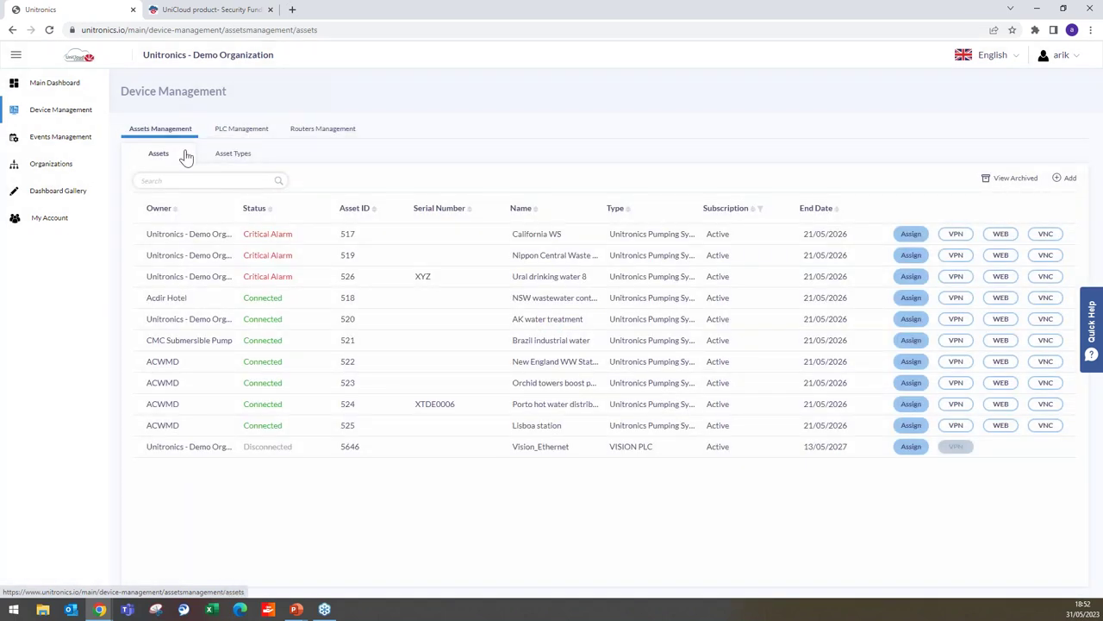
# Expand the demo organization and CMC Submersible Pump in the Organizations tree, and view the demo organization's users.
pyautogui.click(60, 170)
pyautogui.click(123, 153)
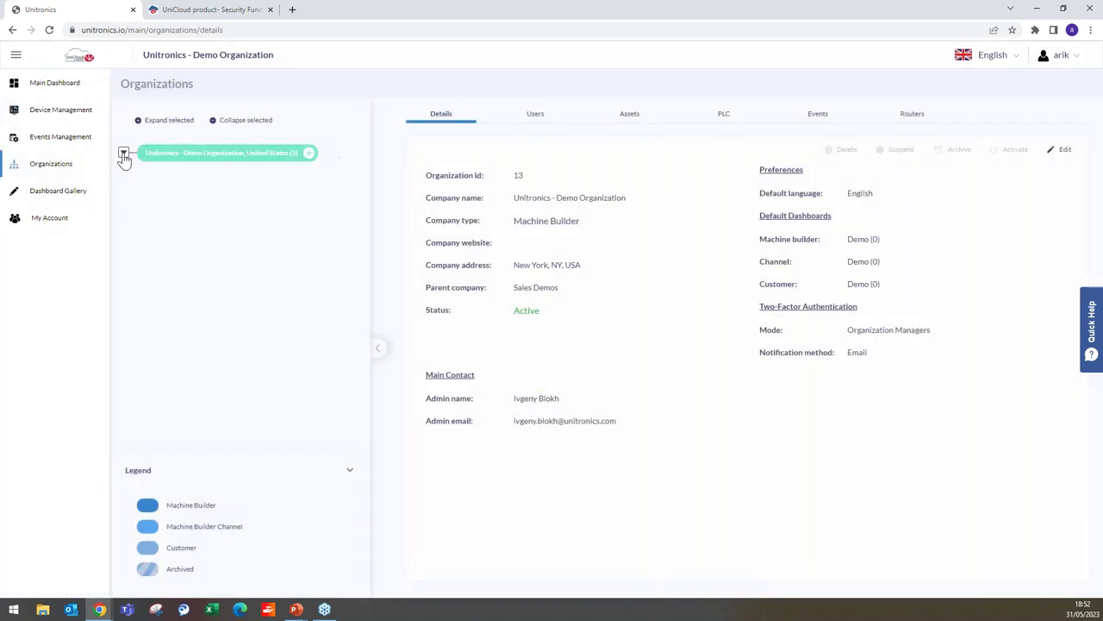
pyautogui.click(150, 199)
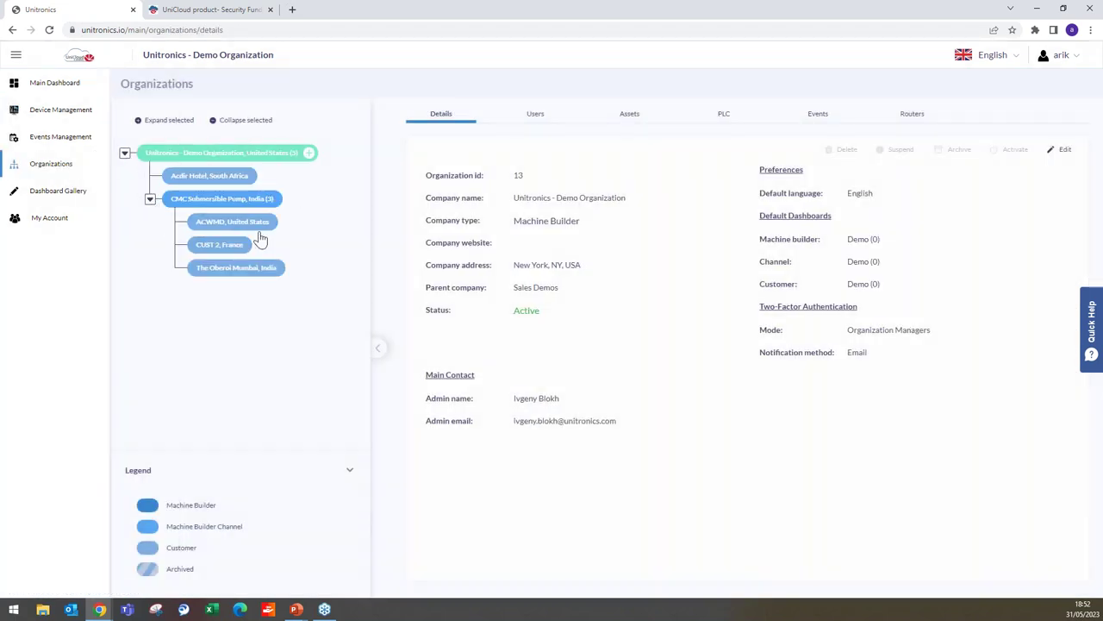
pyautogui.click(538, 121)
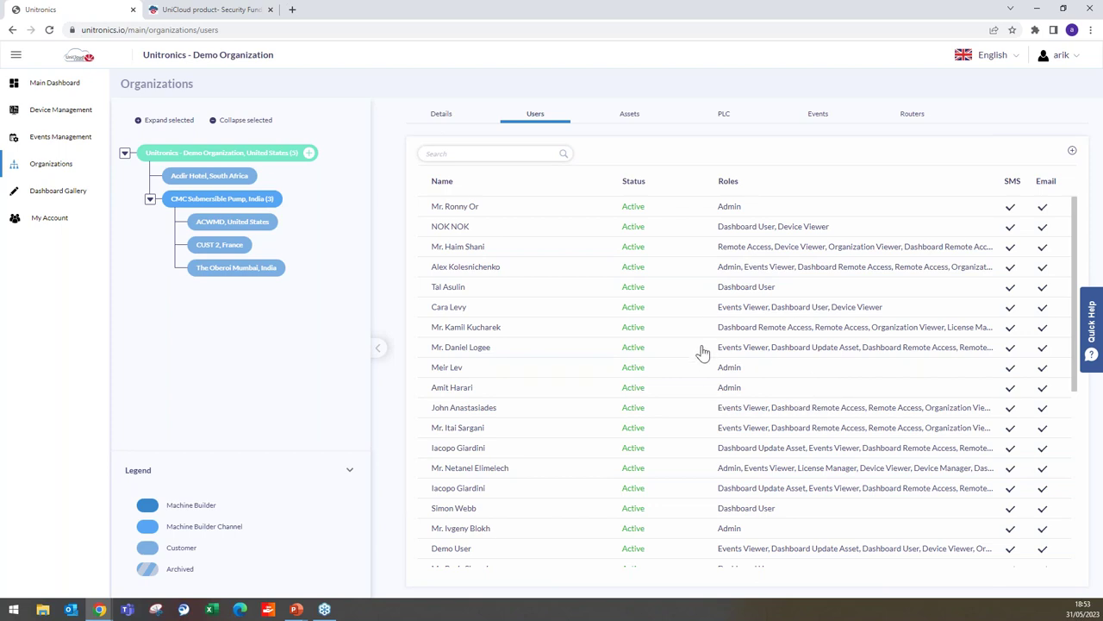
# Open the Dashboard Gallery and show the dashboards as thumbnails instead of a list.
pyautogui.click(56, 200)
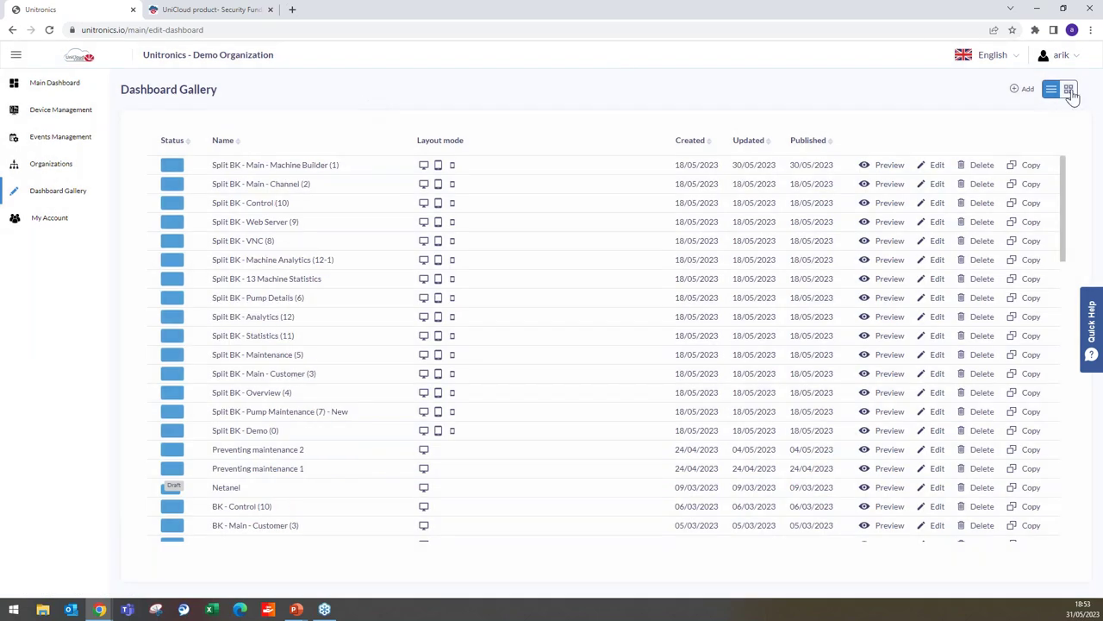
pyautogui.click(1070, 91)
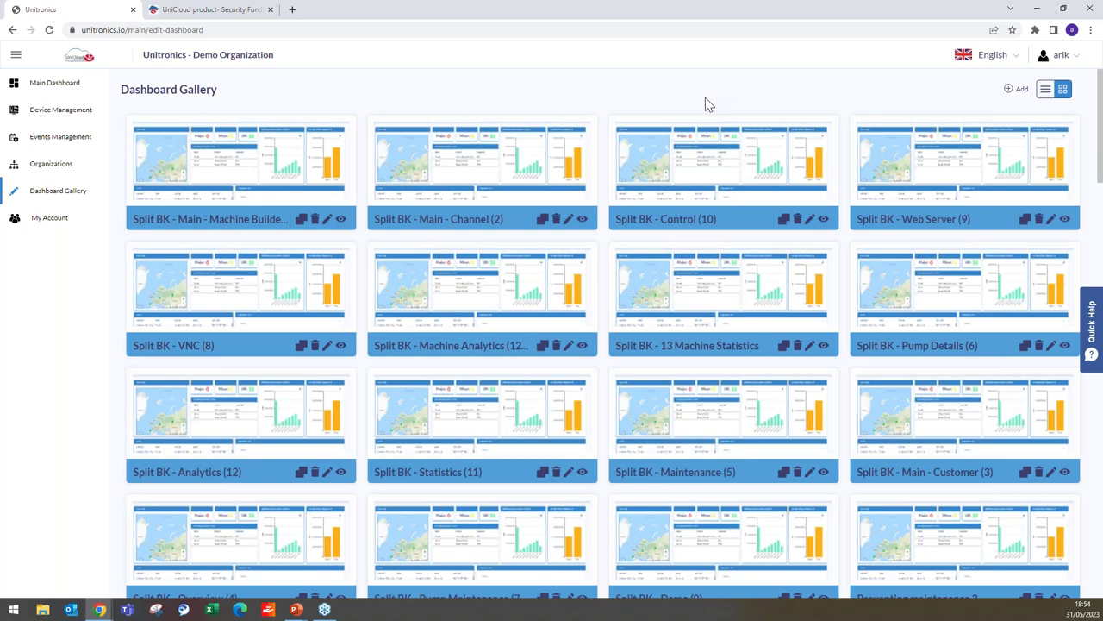
# From the main dashboard, start the Connect PLC to UniCloud help guide for UniStream and advance to Step 3.
pyautogui.click(56, 91)
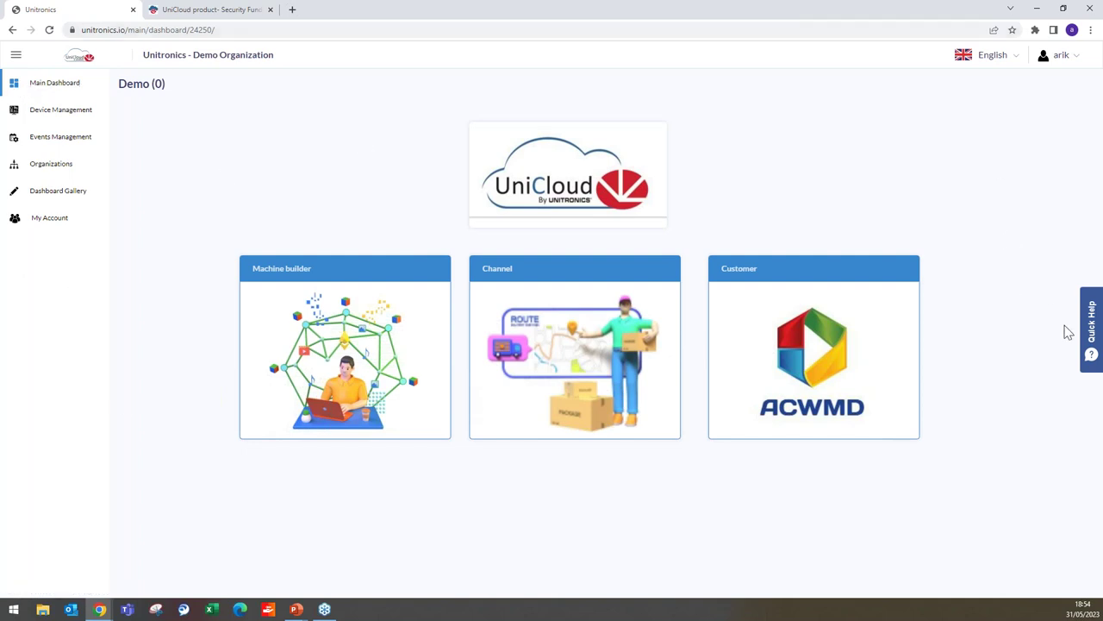
pyautogui.click(1091, 332)
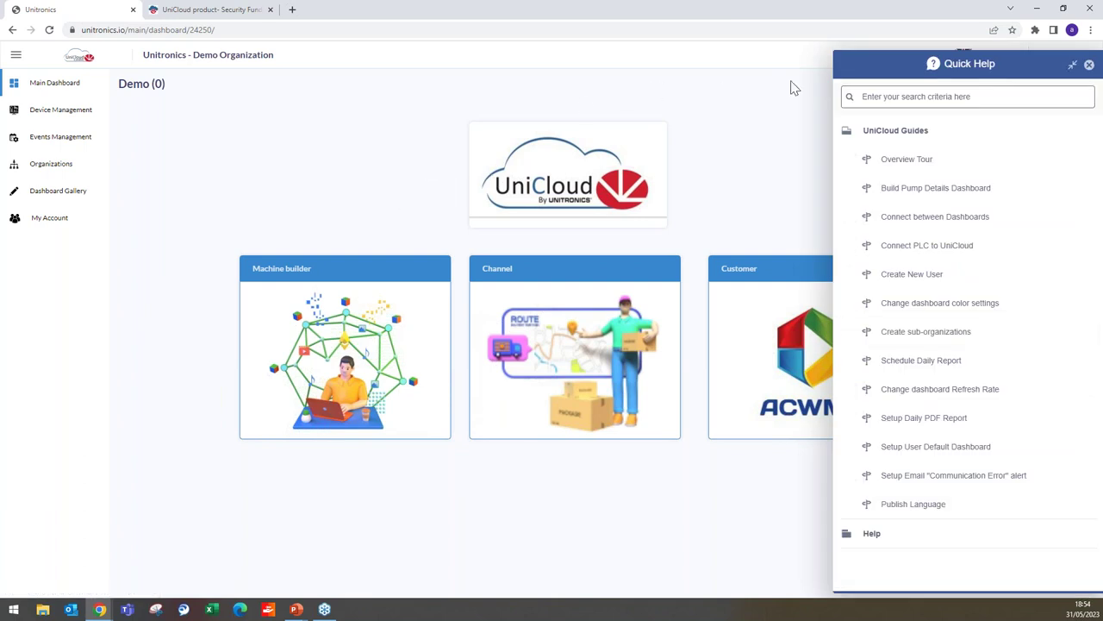
pyautogui.click(928, 254)
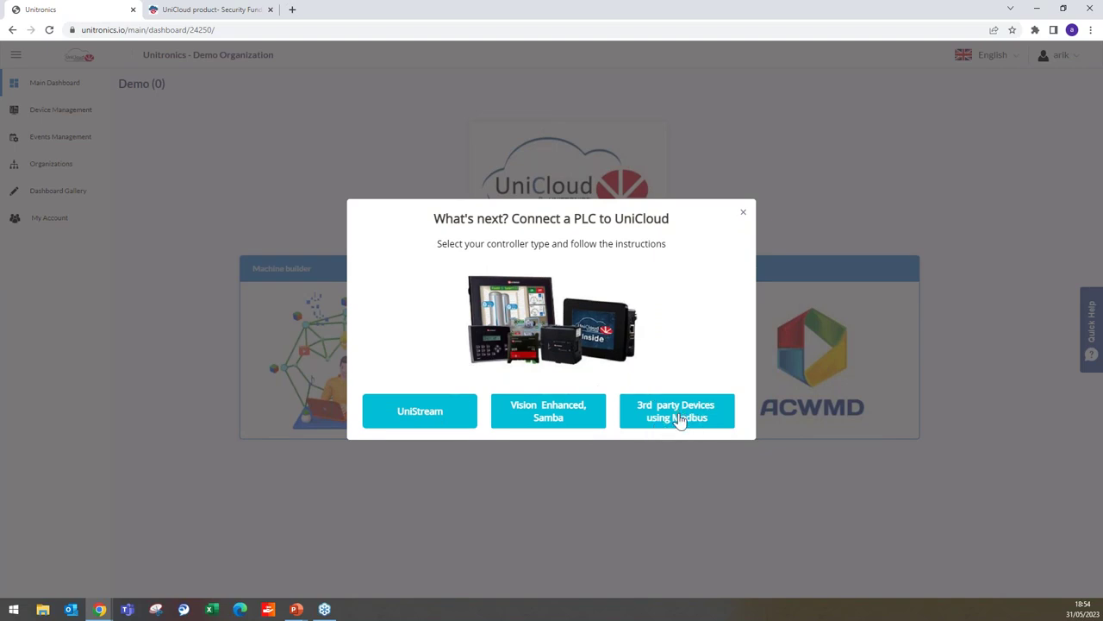
pyautogui.click(428, 415)
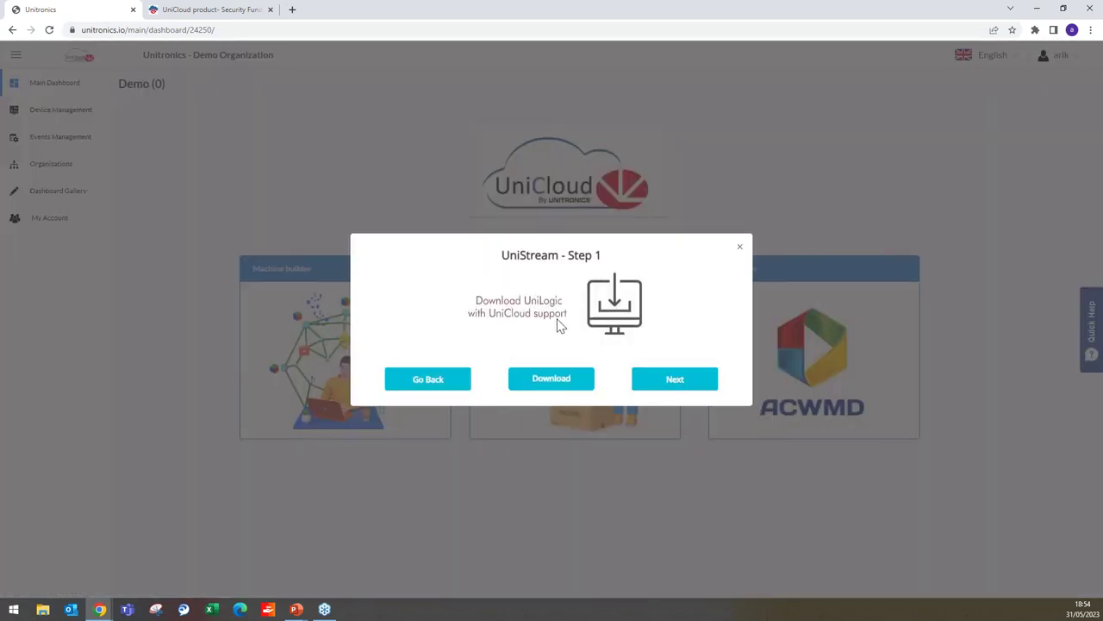
pyautogui.click(675, 379)
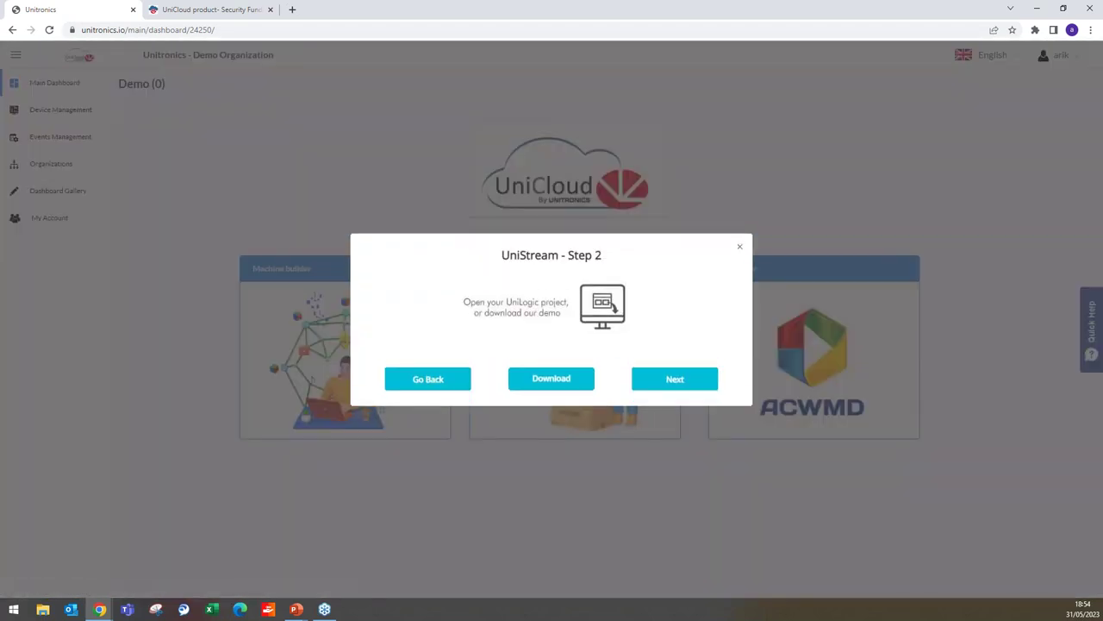
pyautogui.click(676, 379)
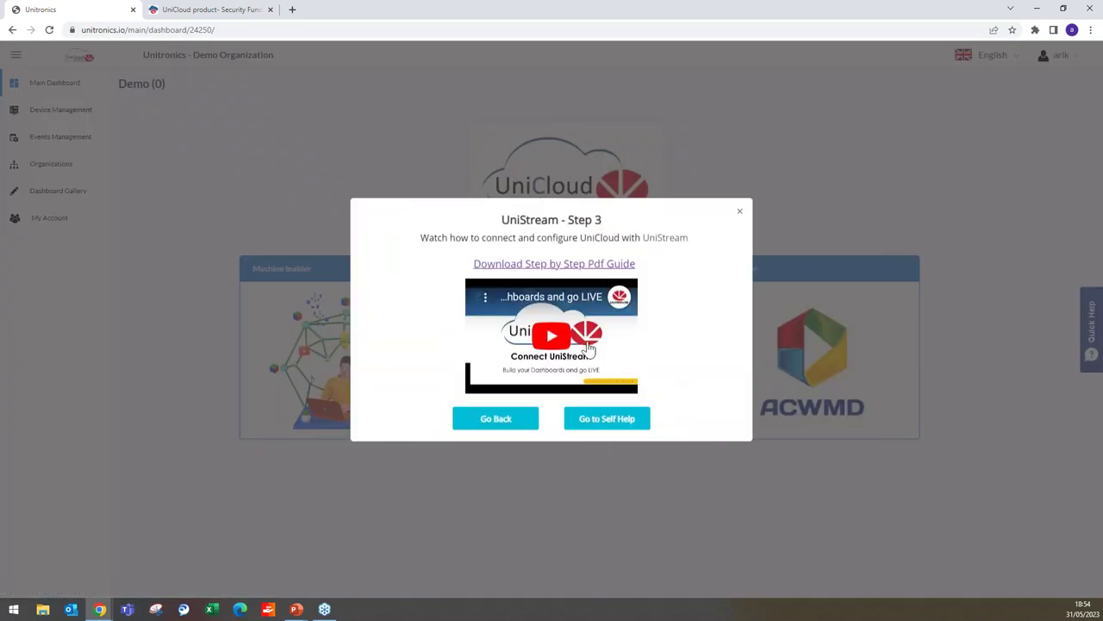
# Play the UniStream connection video, look through the step-by-step PDF guide, and close both the PDF and the help guide.
pyautogui.click(526, 379)
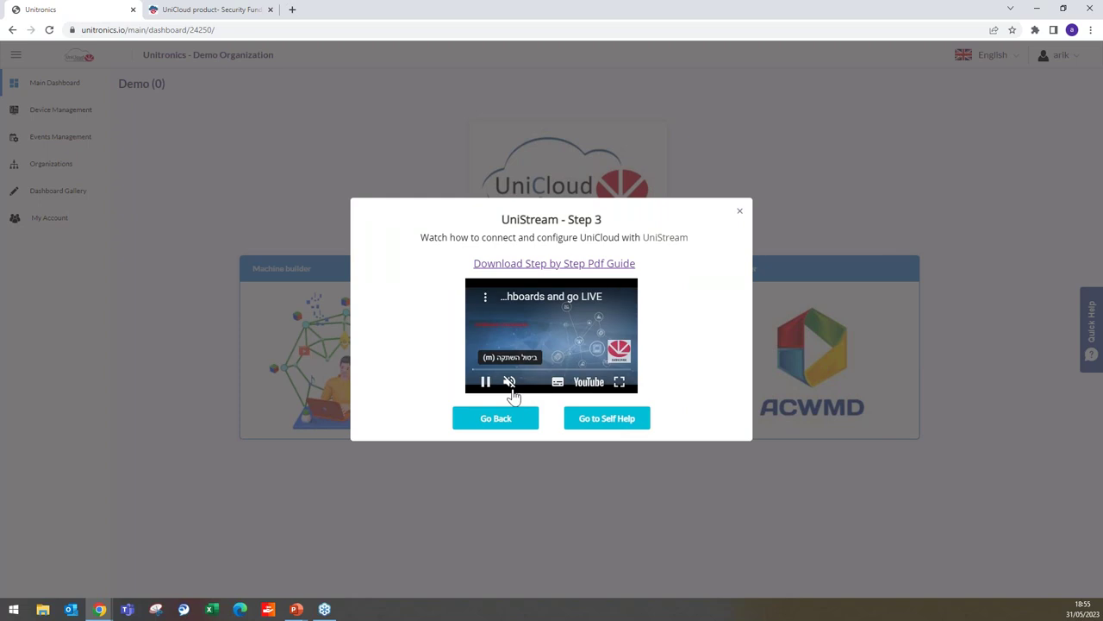
pyautogui.click(573, 263)
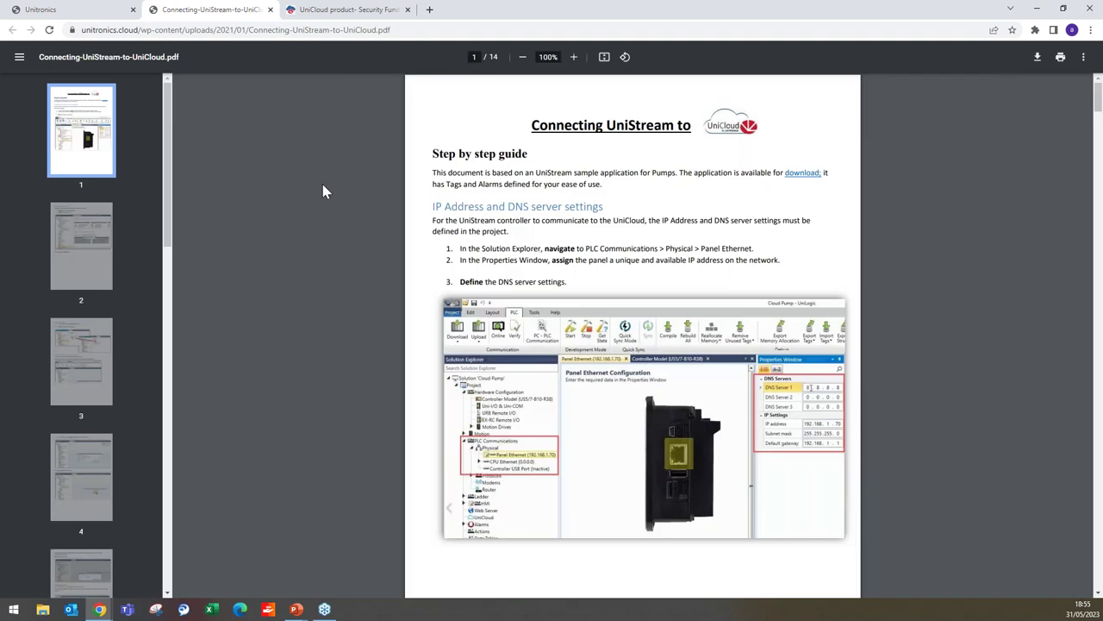
pyautogui.scroll(-6, 328, 187)
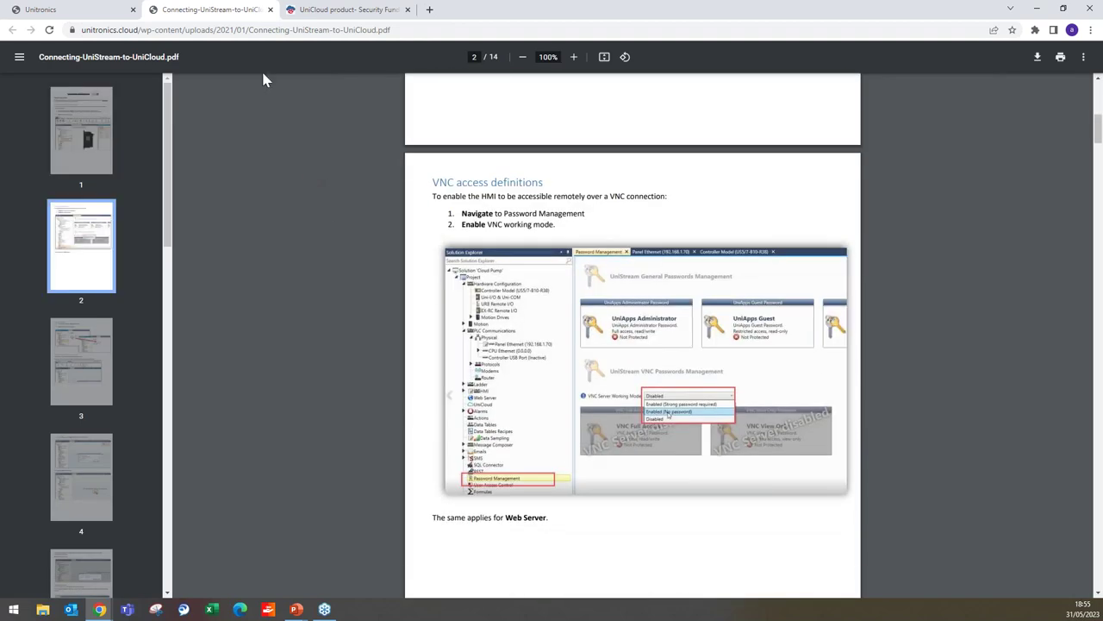
pyautogui.click(270, 10)
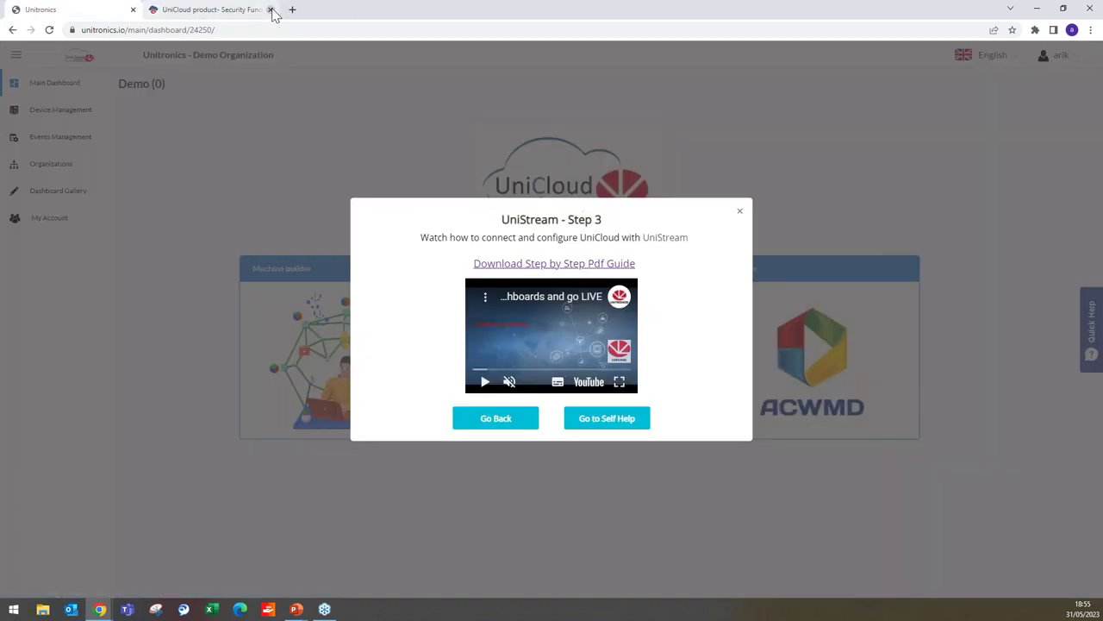
pyautogui.click(738, 214)
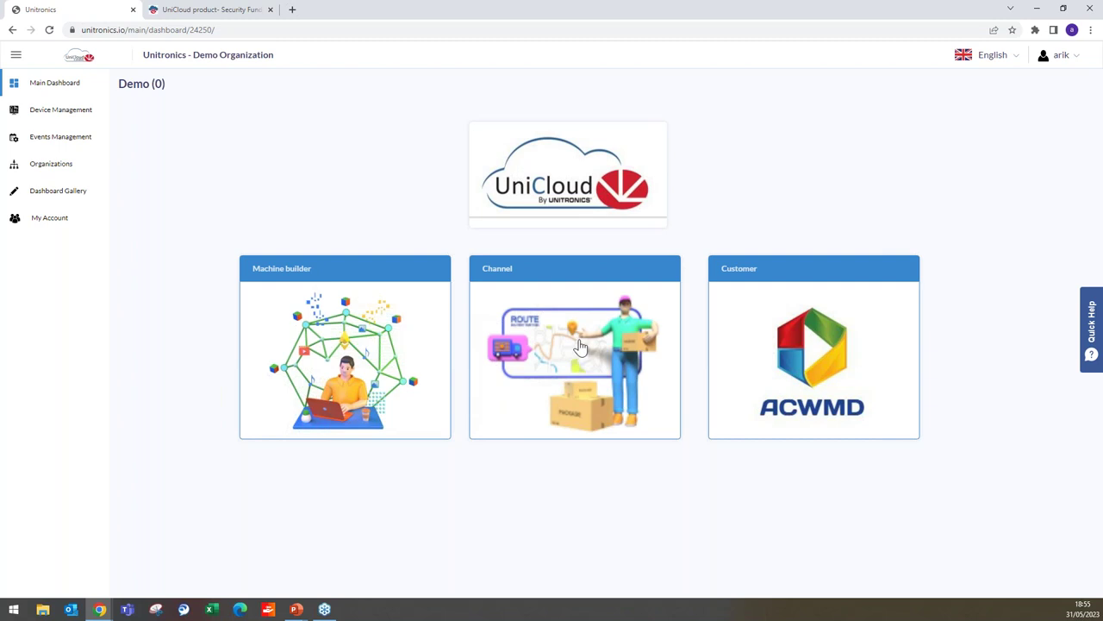
# Open the Machine Builder dashboard to view the machine locations, alerts and status list.
pyautogui.click(351, 366)
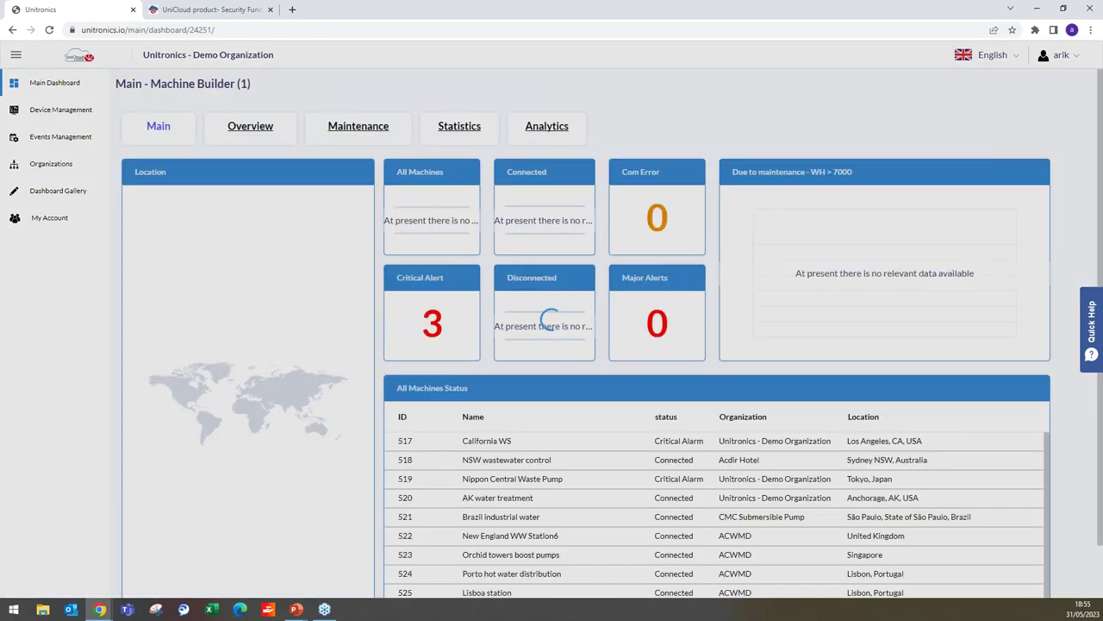
pyautogui.hotkey('ctrl', '-')
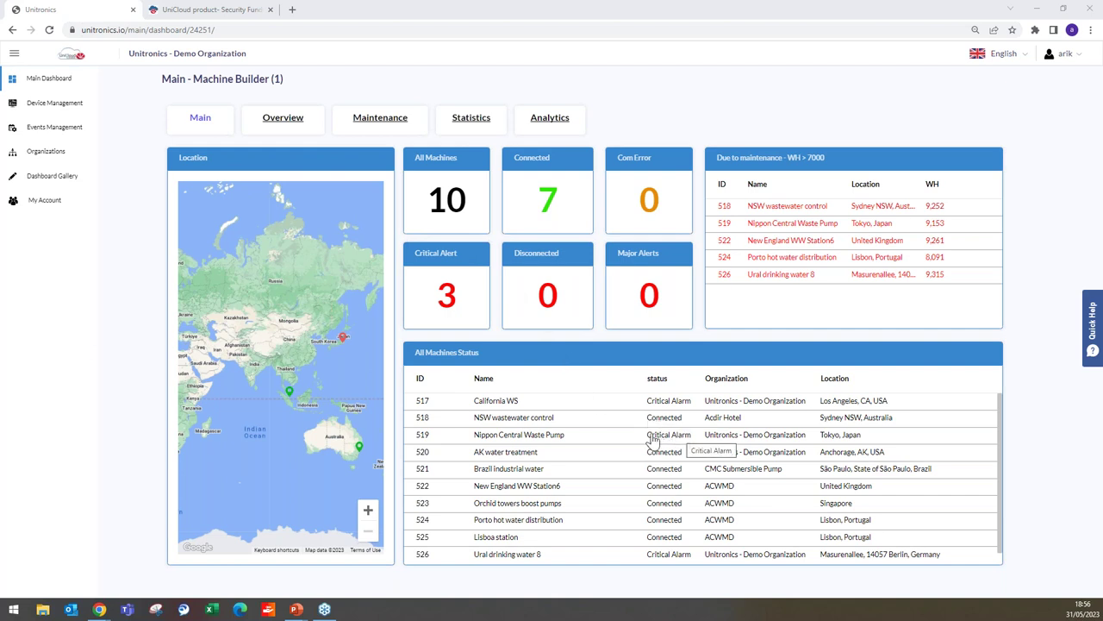
# Look over the machine locations in Asia, Australia and the Pacific on the map, and view the Overview and Maintenance dashboards.
pyautogui.moveTo(328, 392); pyautogui.dragTo(333, 294)
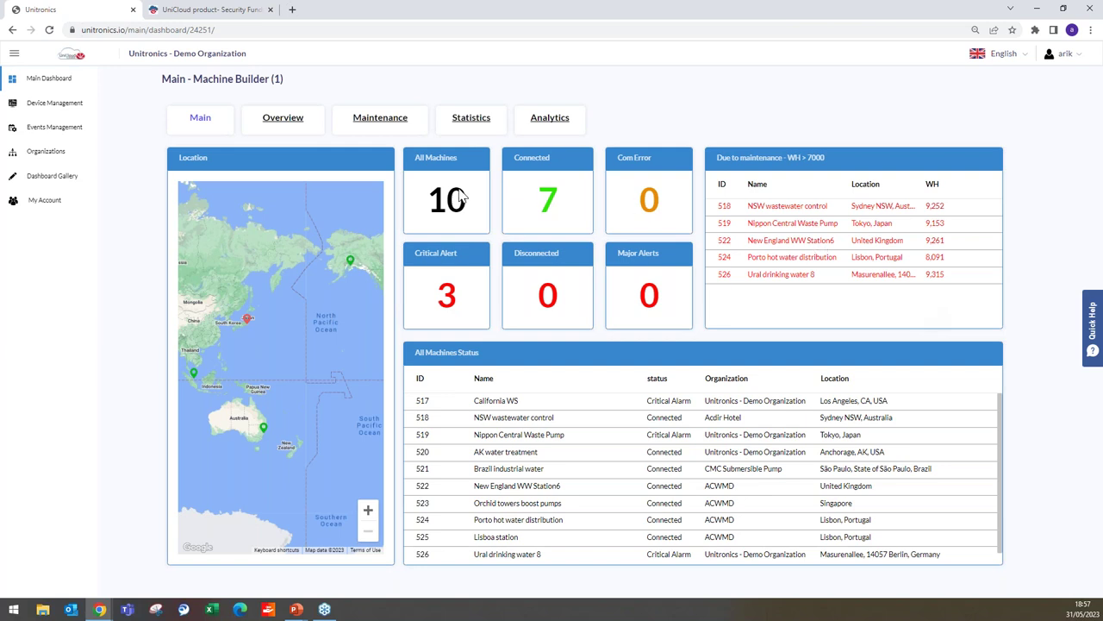
pyautogui.click(283, 118)
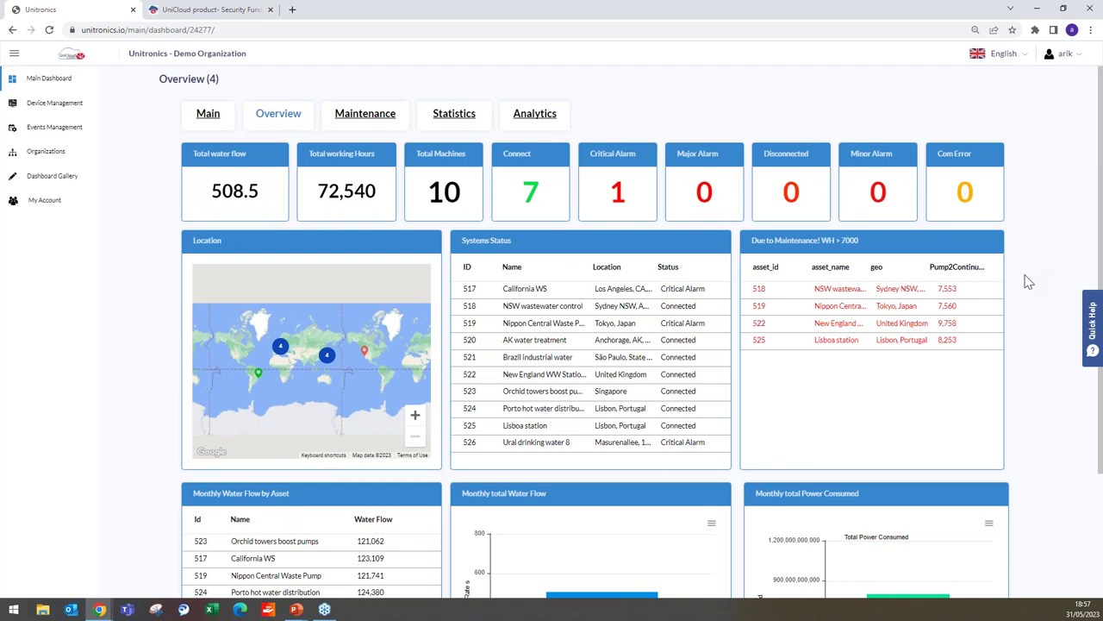
pyautogui.click(365, 119)
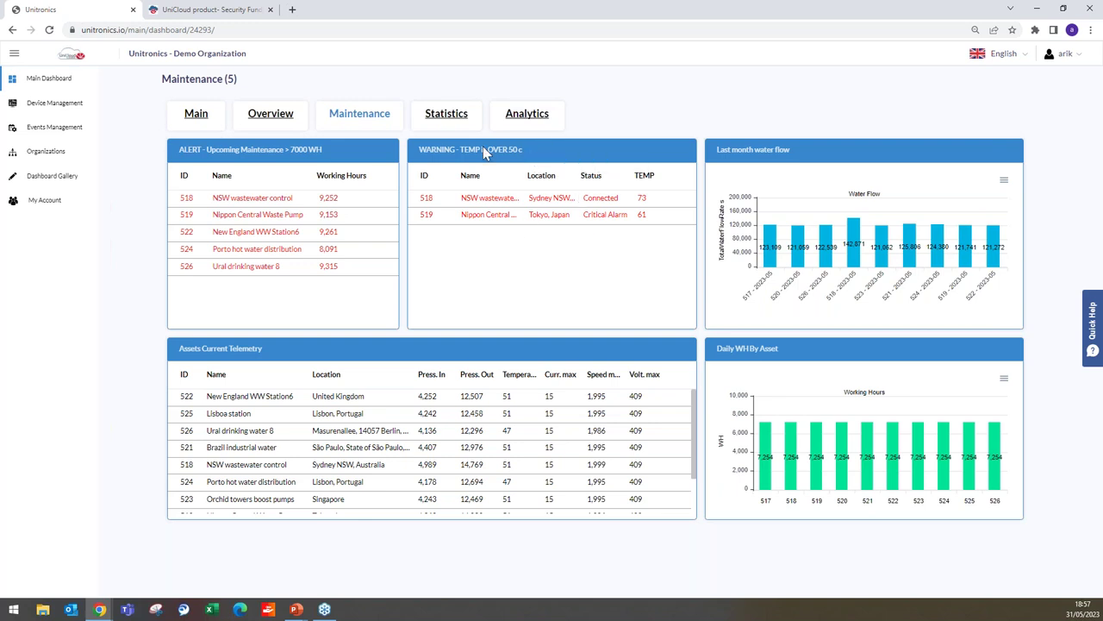
# Open the Statistics dashboard and examine the Water Flow Split and Power Consumption Split charts.
pyautogui.click(447, 118)
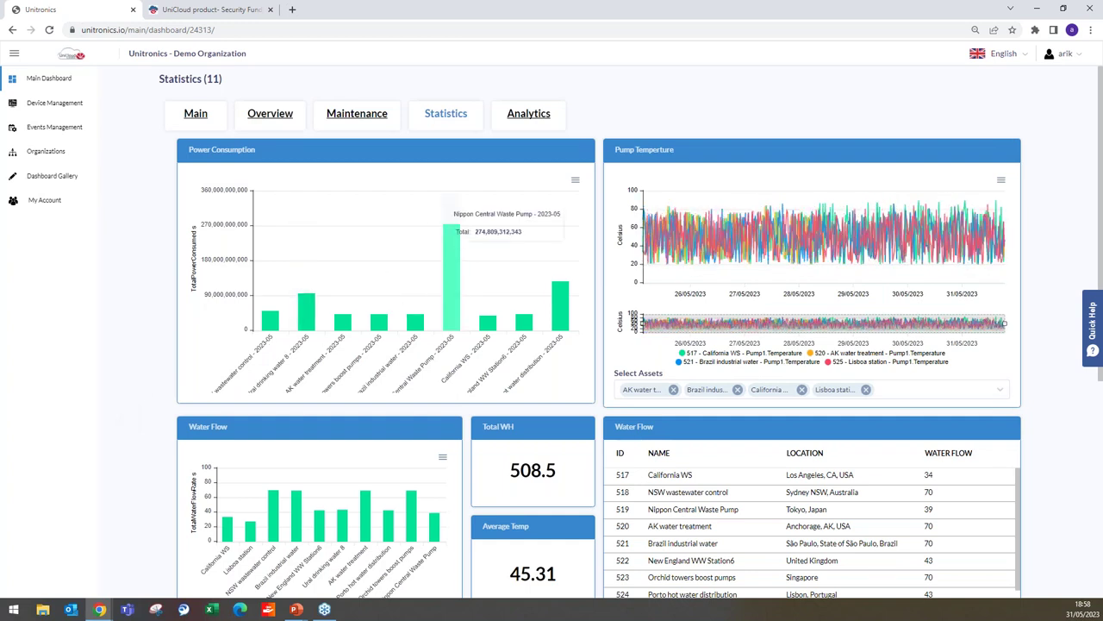
pyautogui.scroll(-3, 449, 284)
pyautogui.scroll(-1, 452, 293)
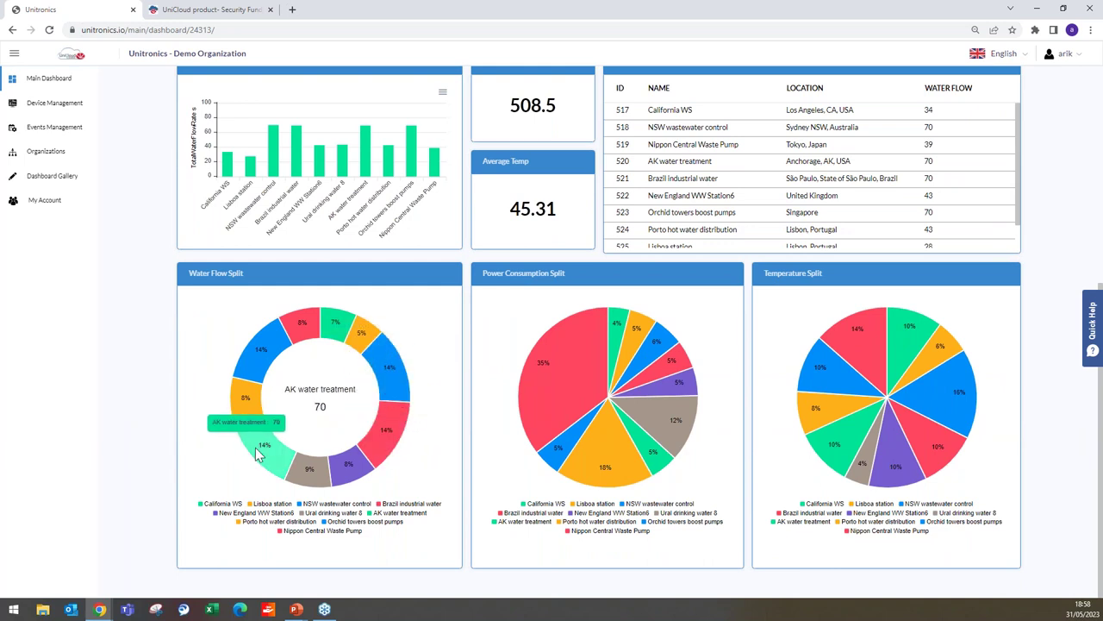
pyautogui.moveTo(615, 414)
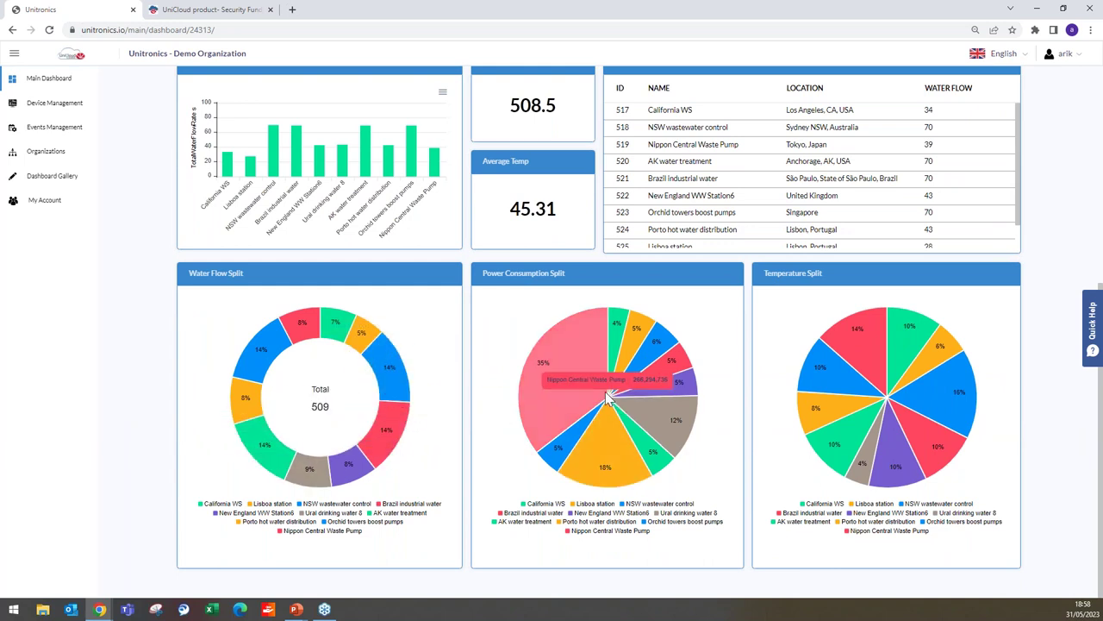
pyautogui.moveTo(369, 360)
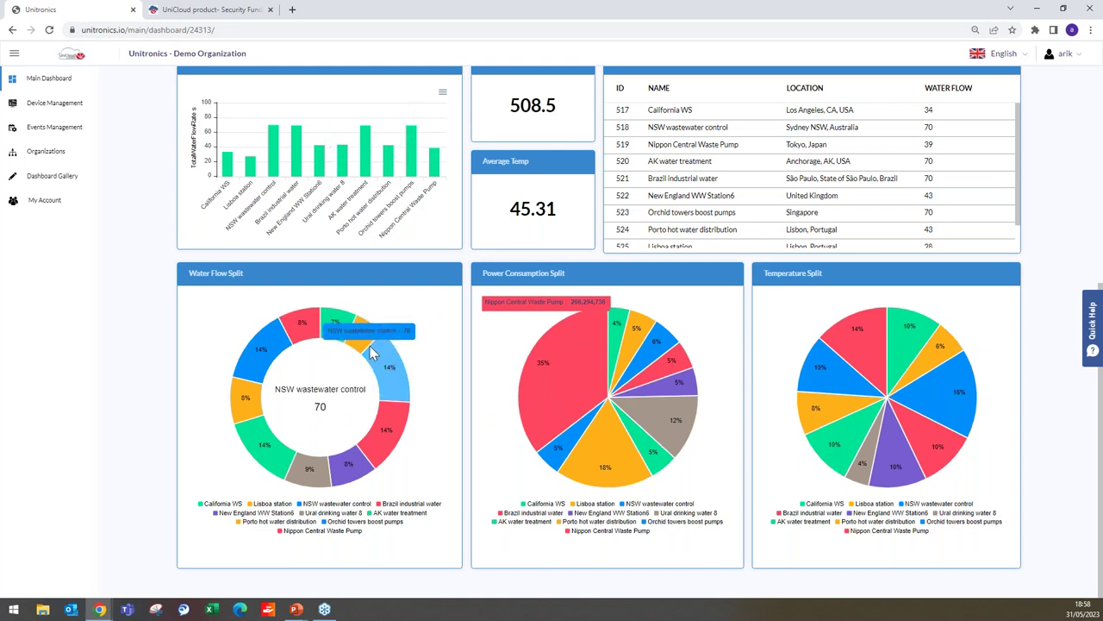
pyautogui.moveTo(414, 173)
pyautogui.scroll(5, 412, 181)
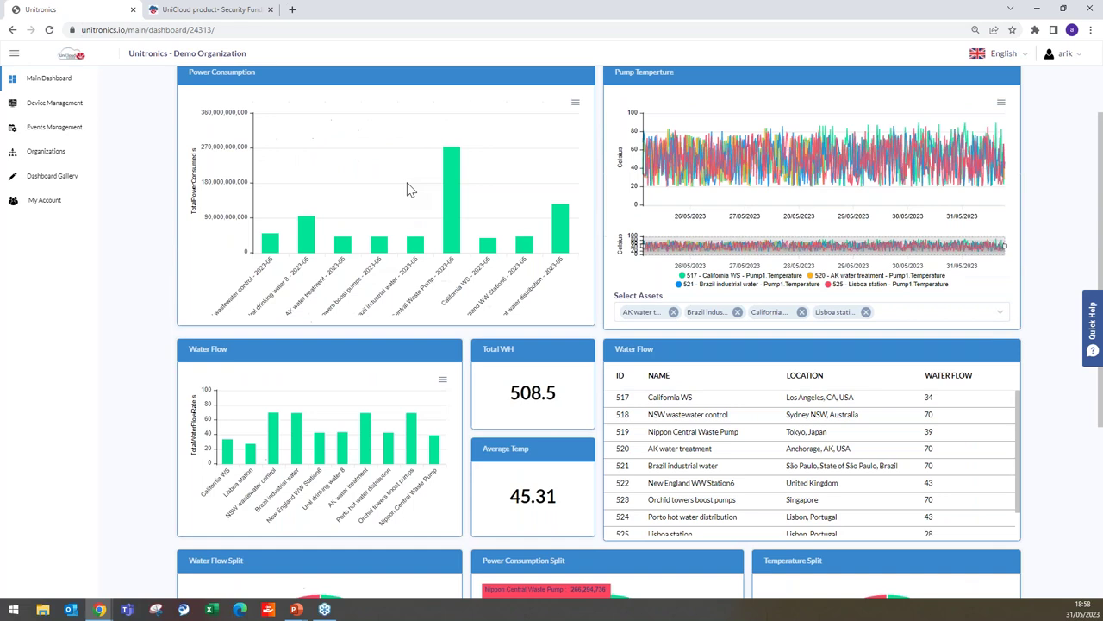
# Remove Lisboa station and California WS from the pump temperature chart and narrow its time range to several hours on 28 May.
pyautogui.click(875, 388)
pyautogui.press('BackSpace')
pyautogui.click(801, 389)
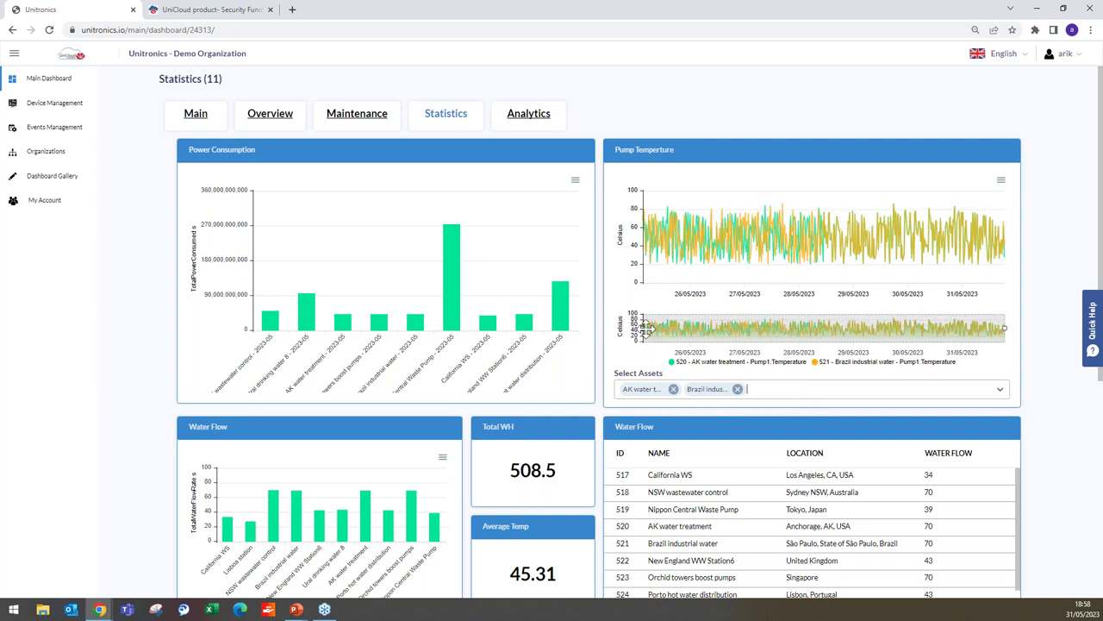
pyautogui.moveTo(644, 328); pyautogui.dragTo(985, 327)
pyautogui.moveTo(944, 250)
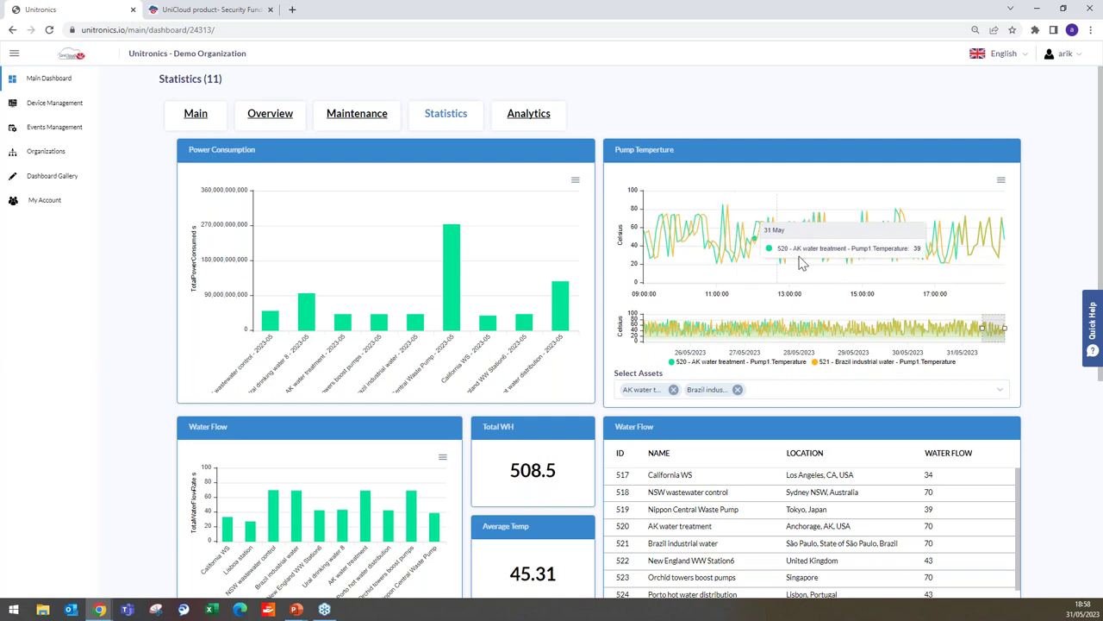
pyautogui.moveTo(992, 338); pyautogui.dragTo(846, 329)
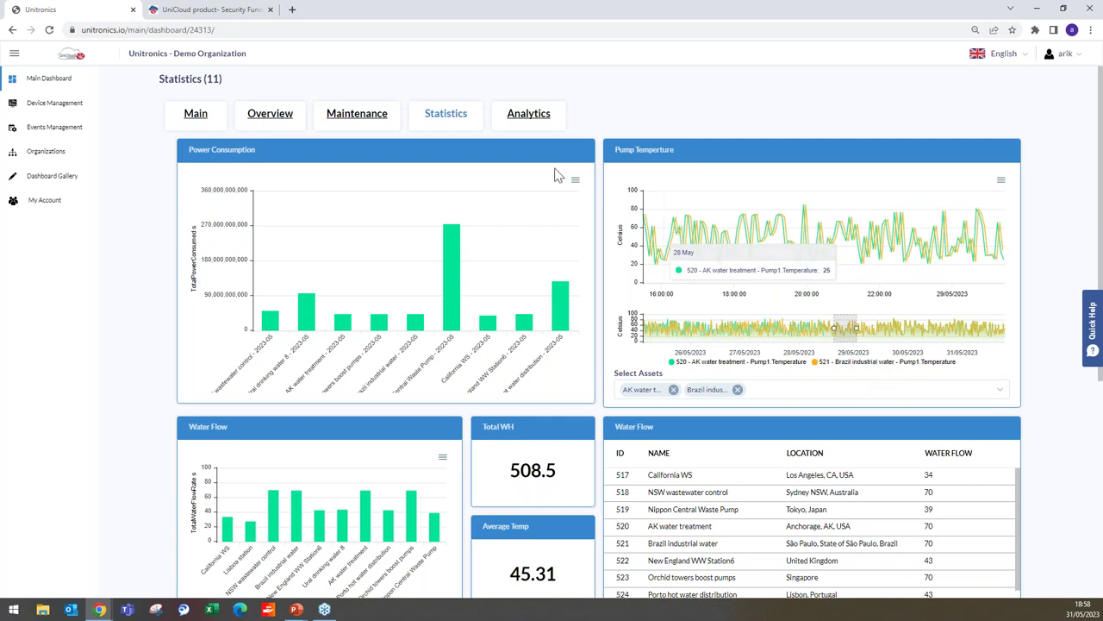
# Open the Analytics dashboard and view its machine details, flow and temperature trends, and the power and water flow comparisons.
pyautogui.click(530, 118)
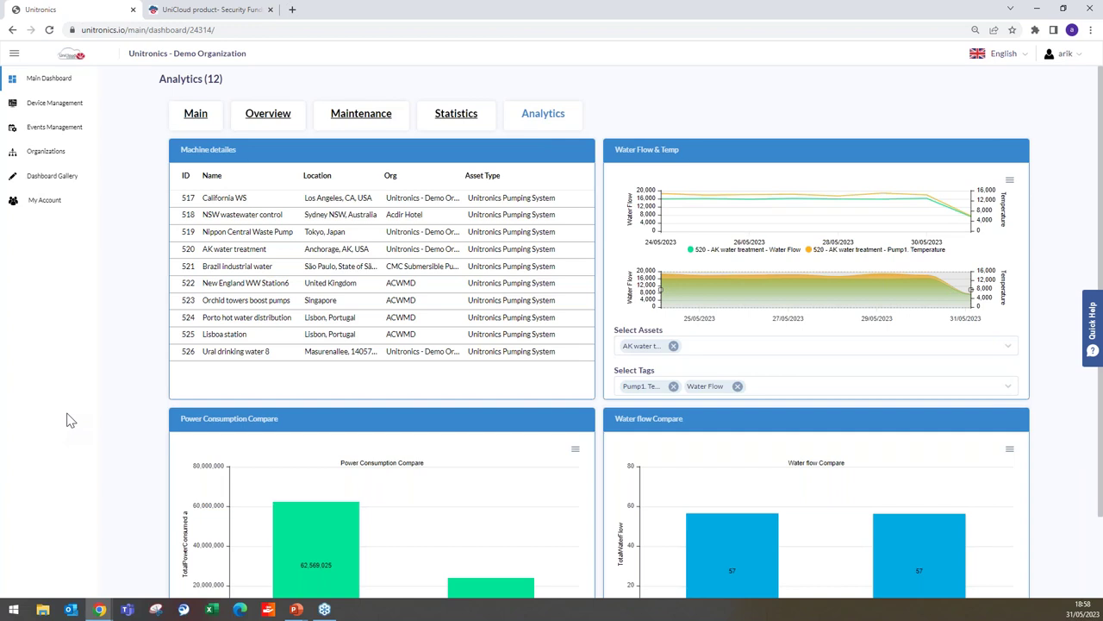
pyautogui.scroll(-2, 156, 392)
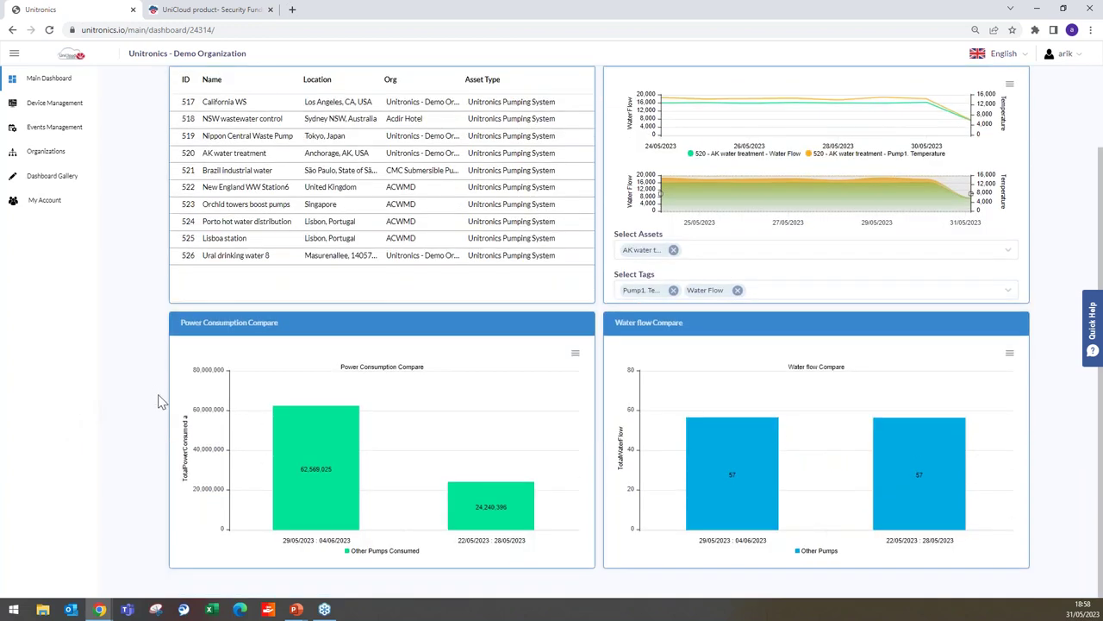
pyautogui.scroll(2, 159, 401)
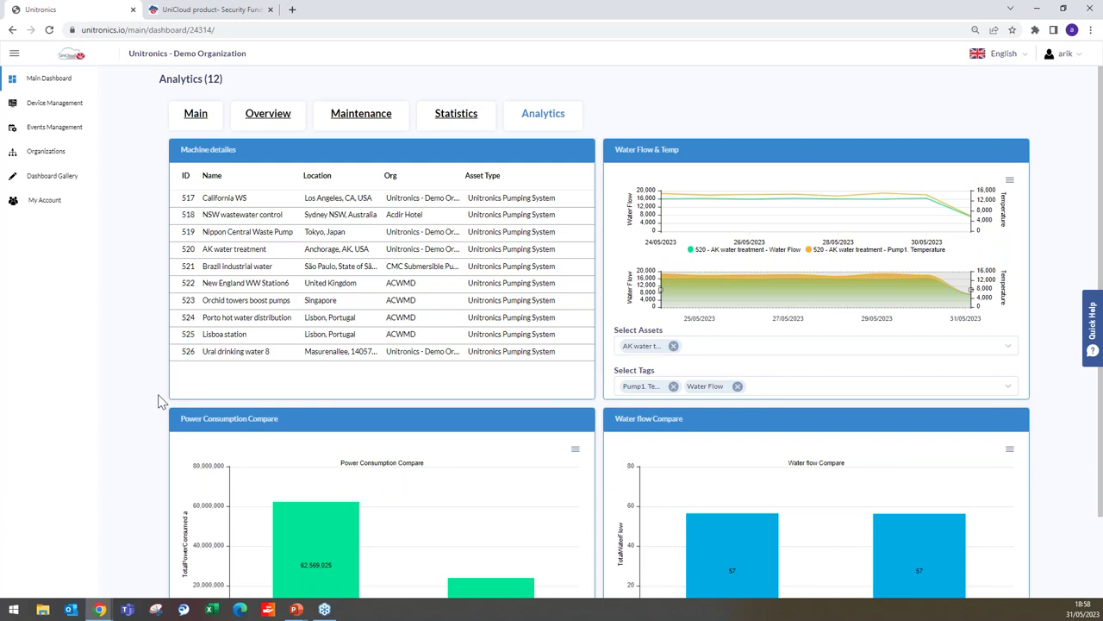
# From the Main dashboard, open the details of NSW wastewater control (518) and review its pump gauges and Machine Data table.
pyautogui.click(198, 115)
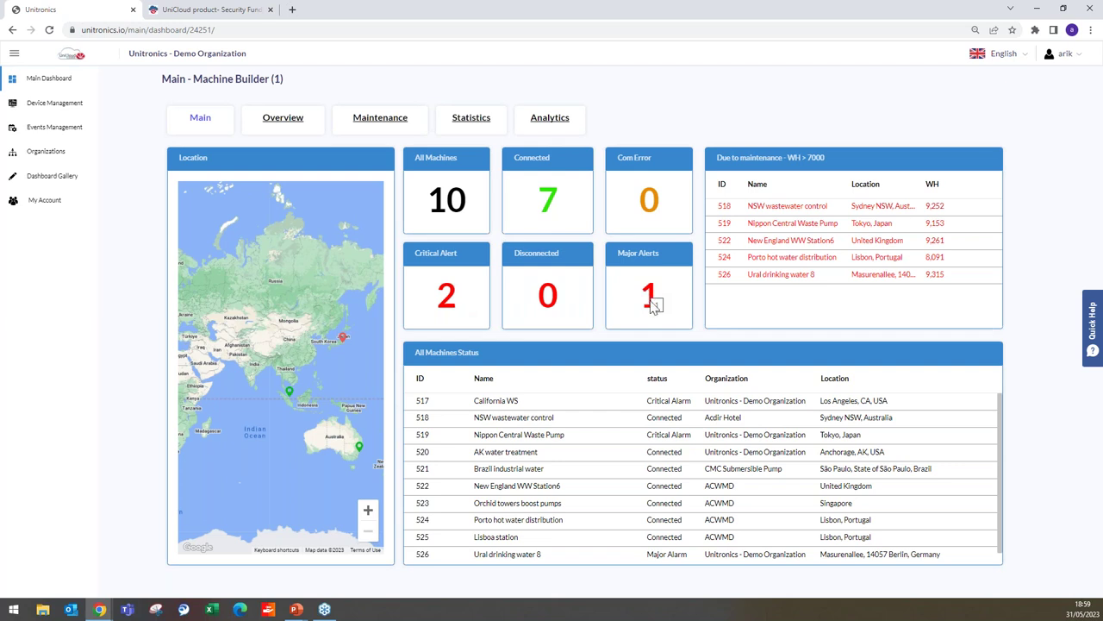
pyautogui.click(422, 425)
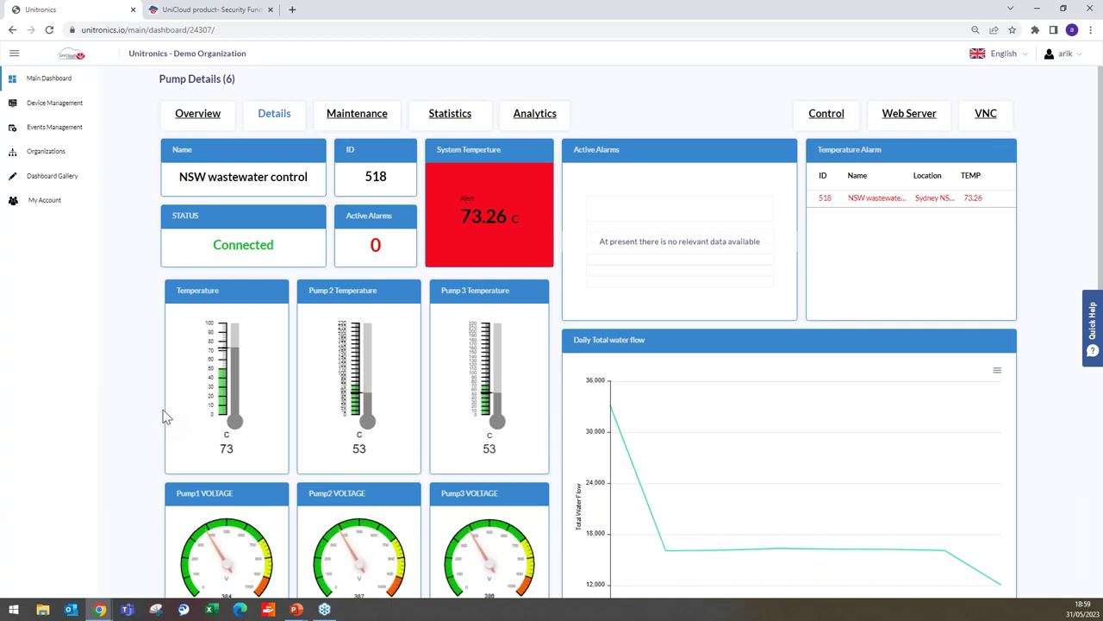
pyautogui.scroll(-1, 194, 379)
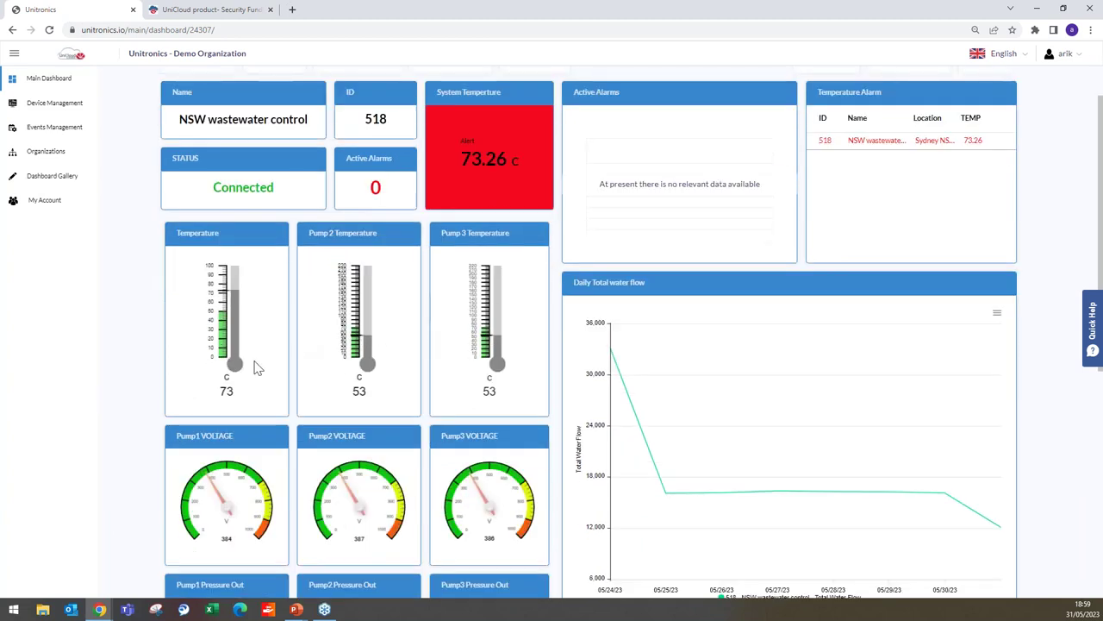
pyautogui.scroll(-4, 147, 375)
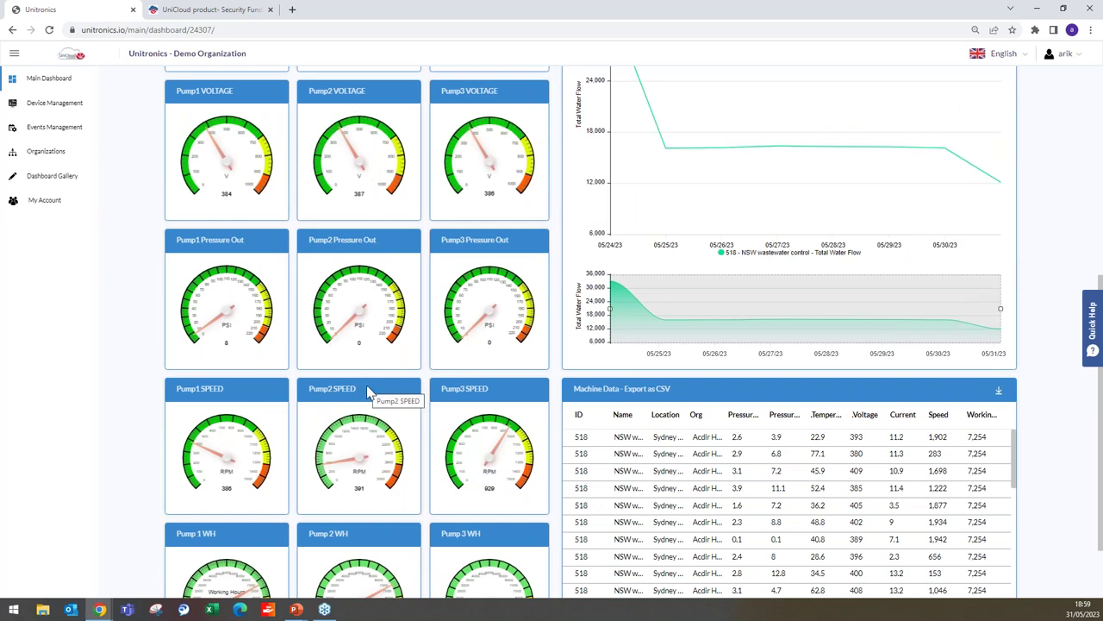
pyautogui.scroll(-1, 369, 390)
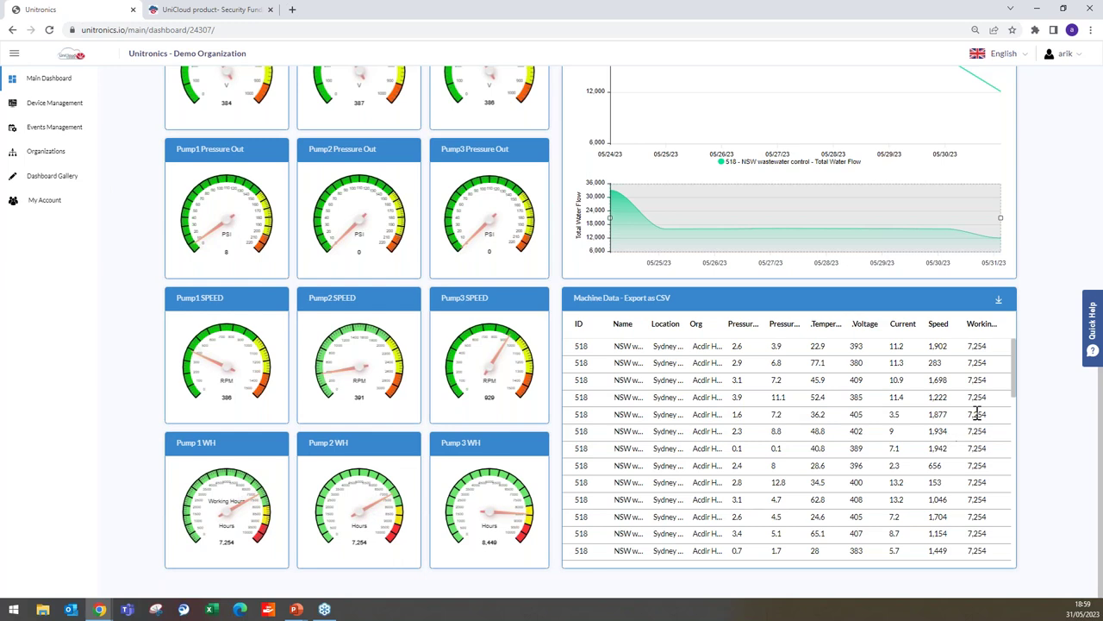
pyautogui.moveTo(1013, 364); pyautogui.dragTo(1036, 520)
pyautogui.scroll(-3, 866, 431)
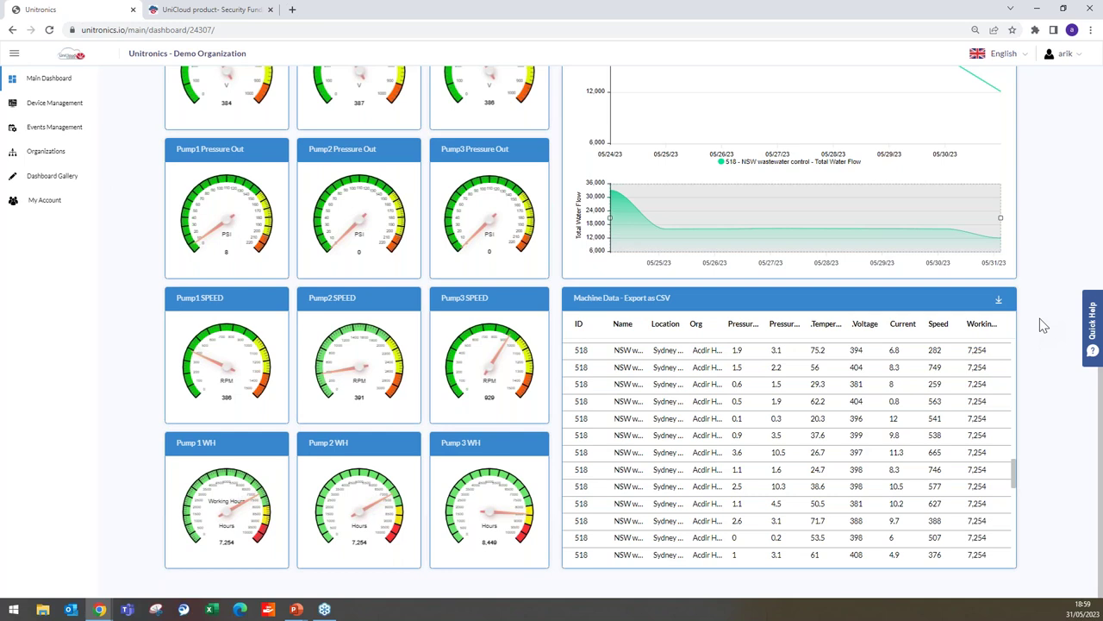
pyautogui.scroll(6, 1039, 318)
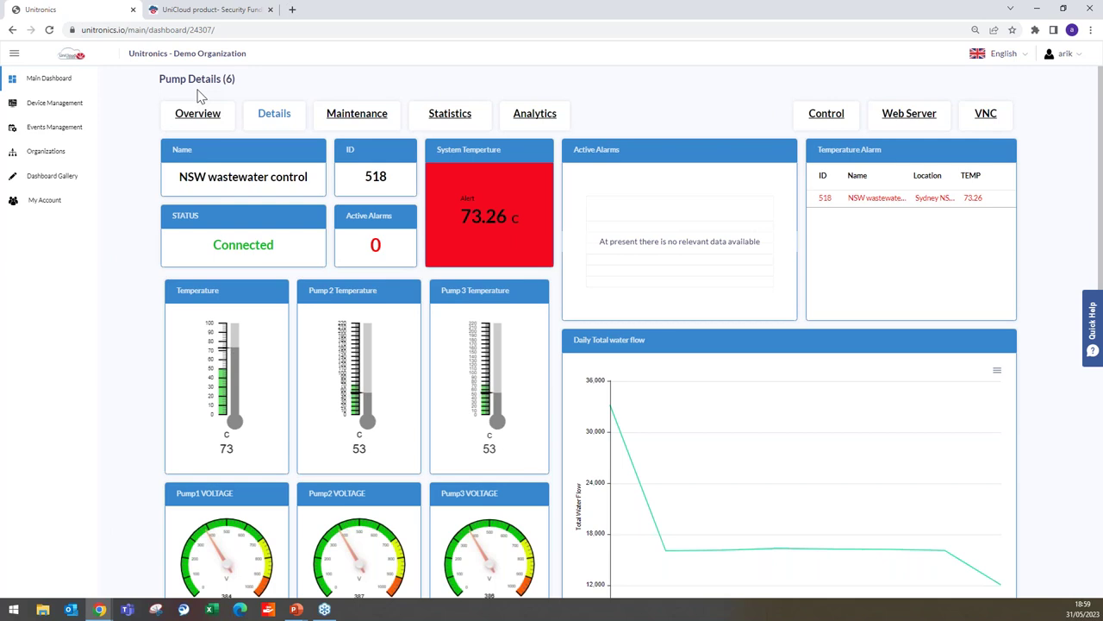
# Go through the pump's Maintenance dashboard to its VNC view, and try the remote screen's Cloud button and the VNC display controls.
pyautogui.click(361, 124)
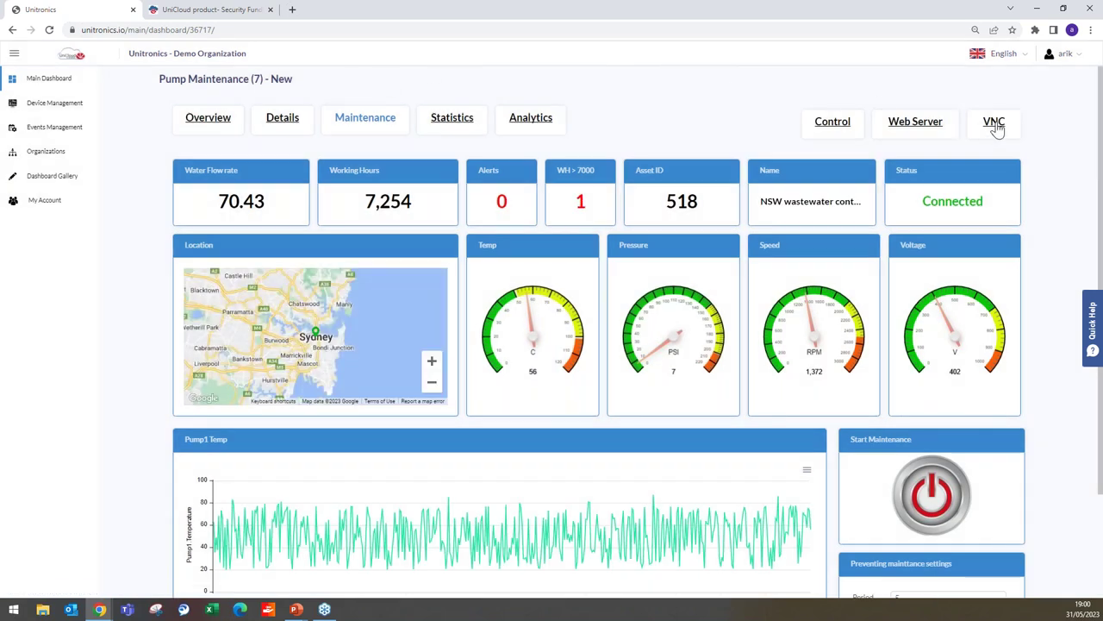
pyautogui.click(993, 123)
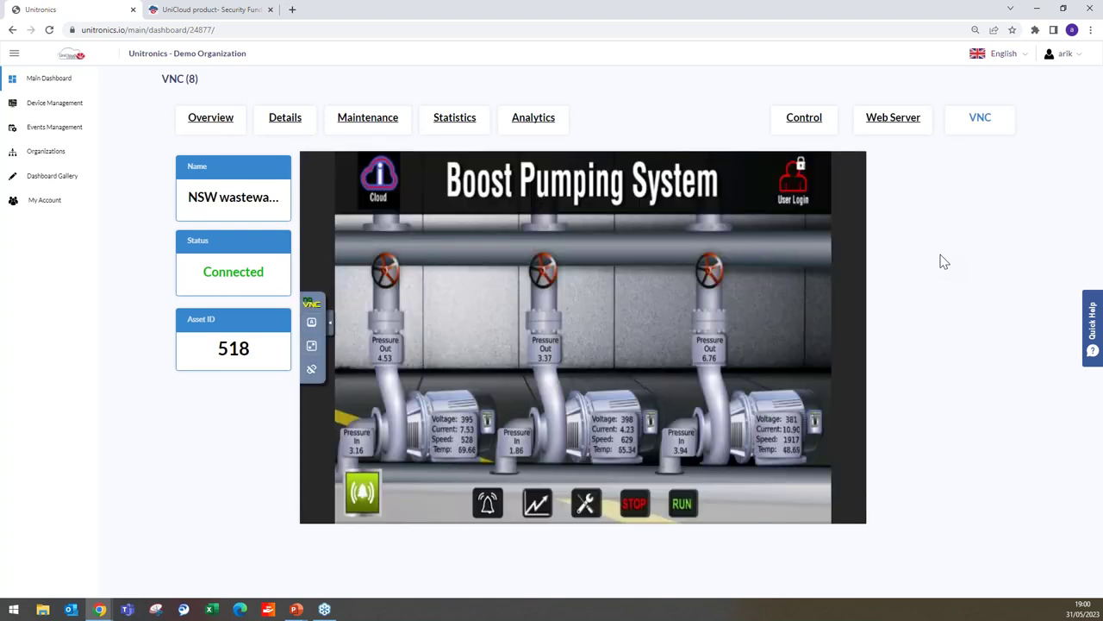
pyautogui.click(376, 181)
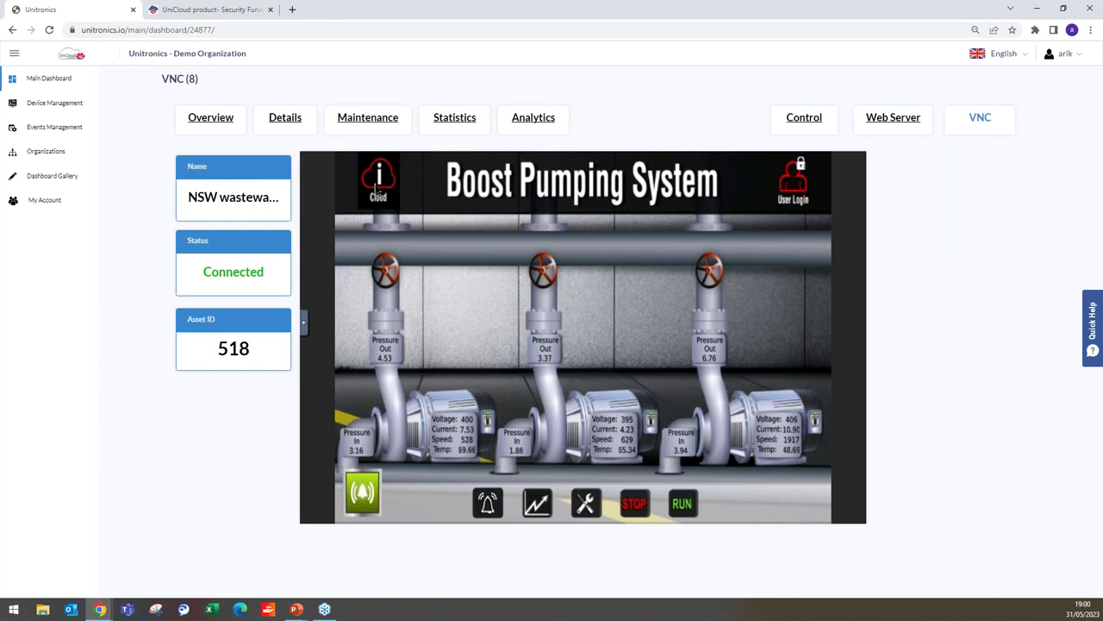
pyautogui.click(377, 182)
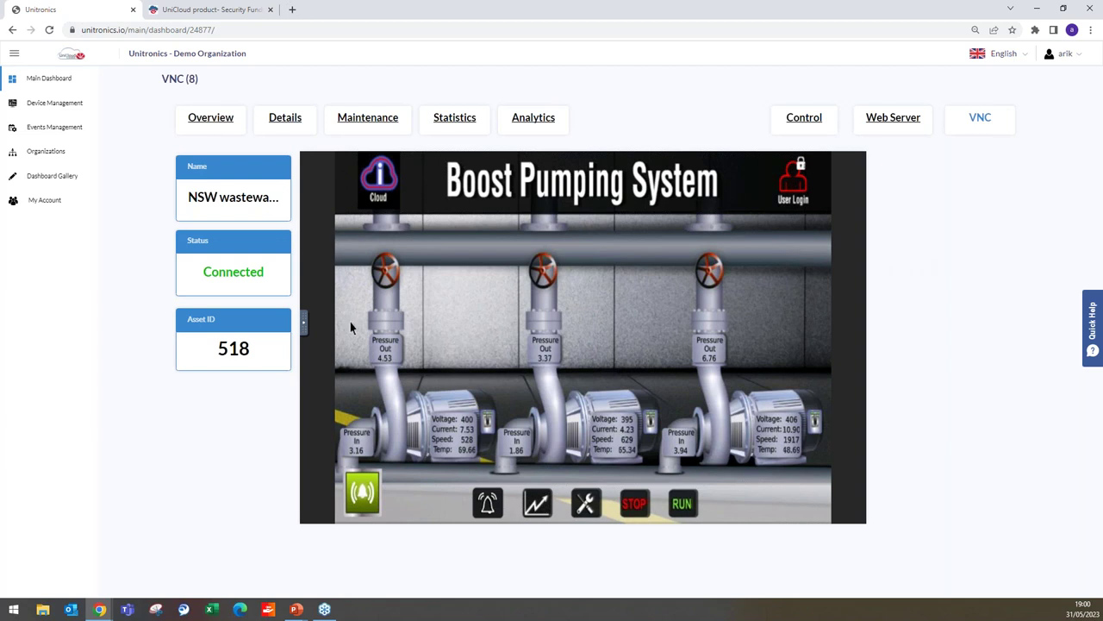
pyautogui.click(304, 328)
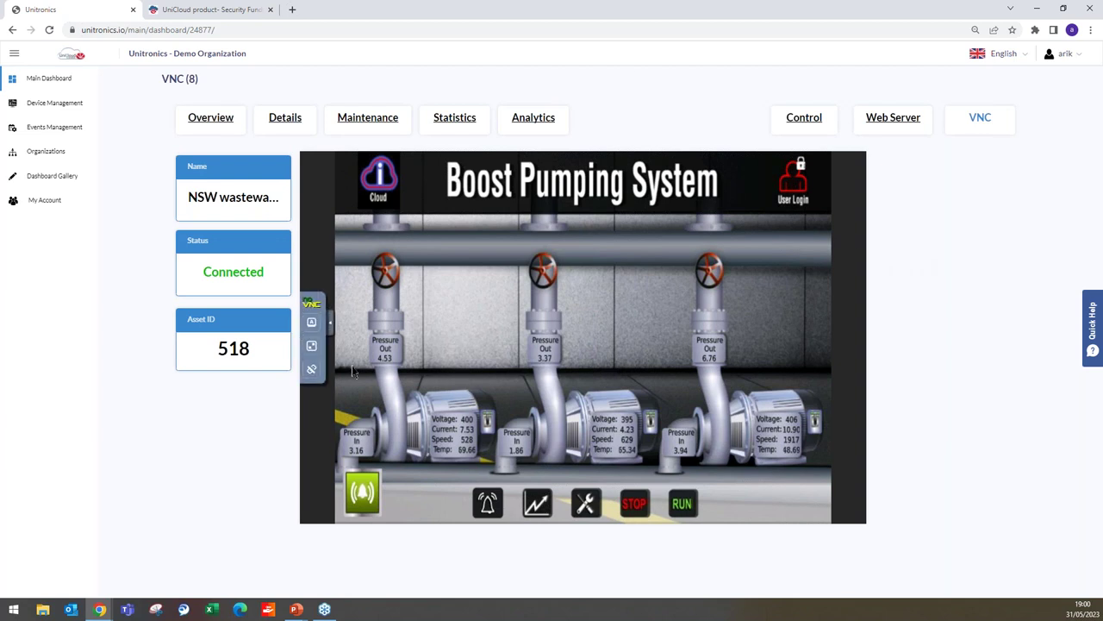
pyautogui.click(311, 345)
# On the Control dashboard, update the temperature setpoint of NSW wastewater control to -25 and confirm the change.
pyautogui.click(804, 121)
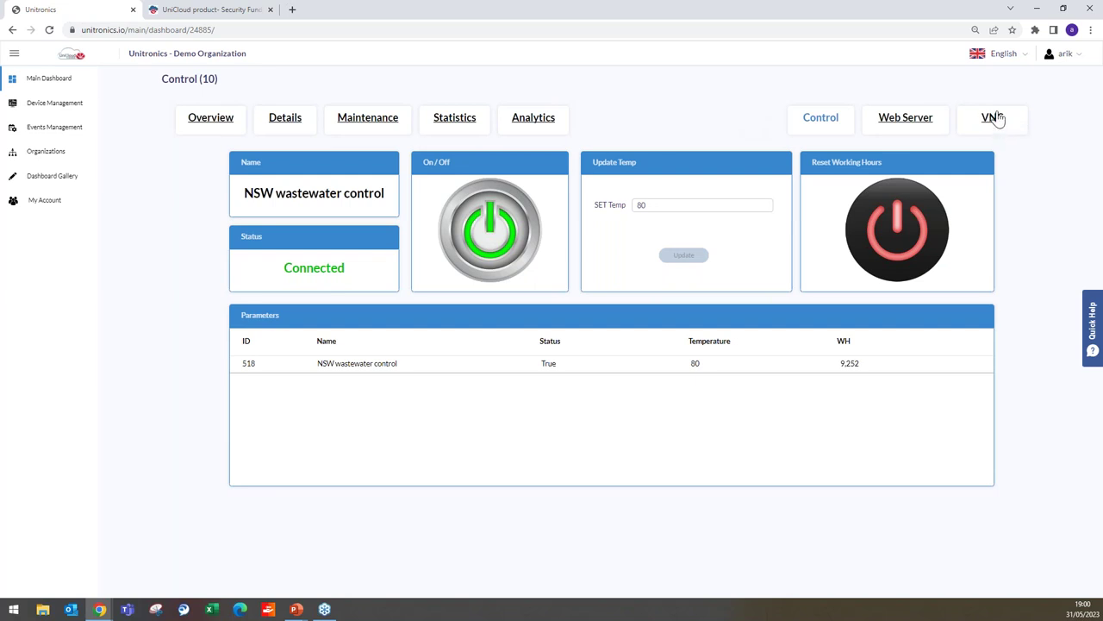
pyautogui.doubleClick(638, 205)
pyautogui.write('-25')
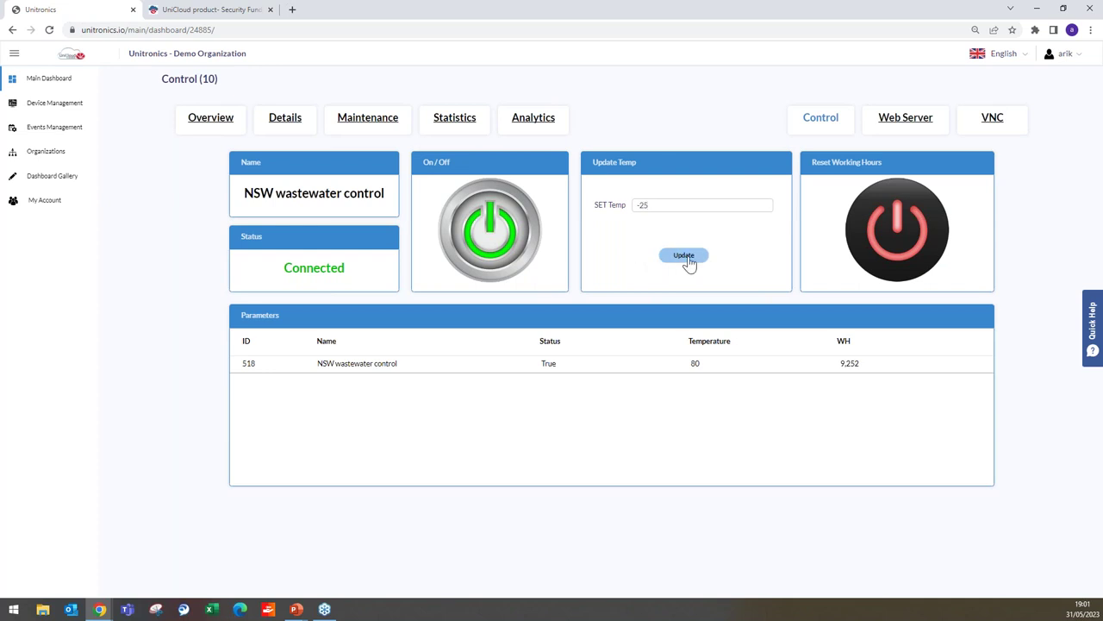
pyautogui.click(687, 257)
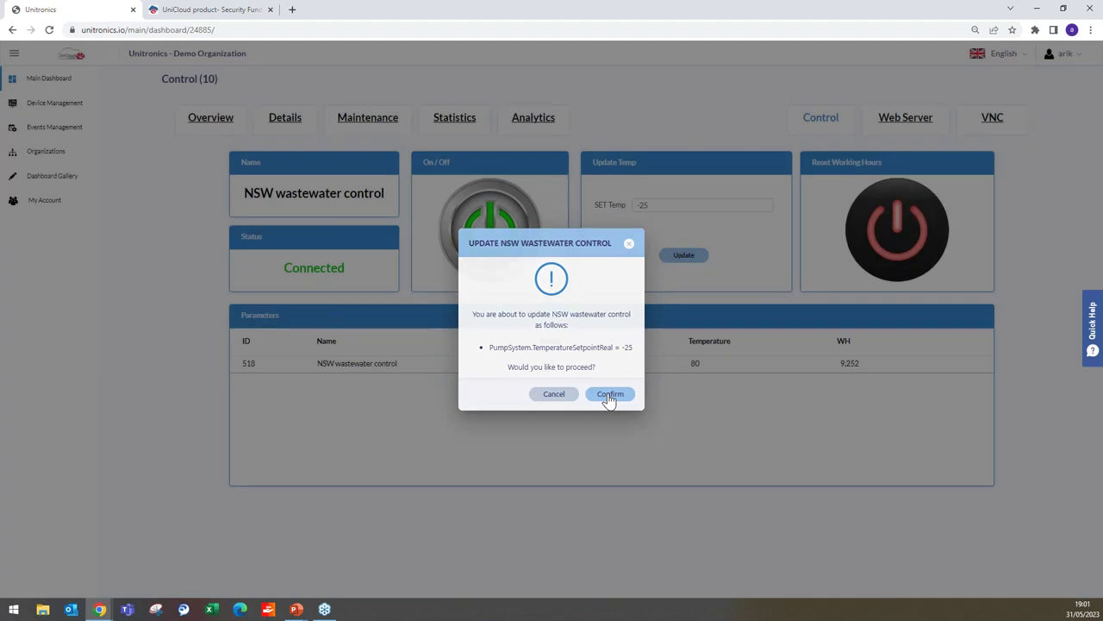
pyautogui.click(609, 394)
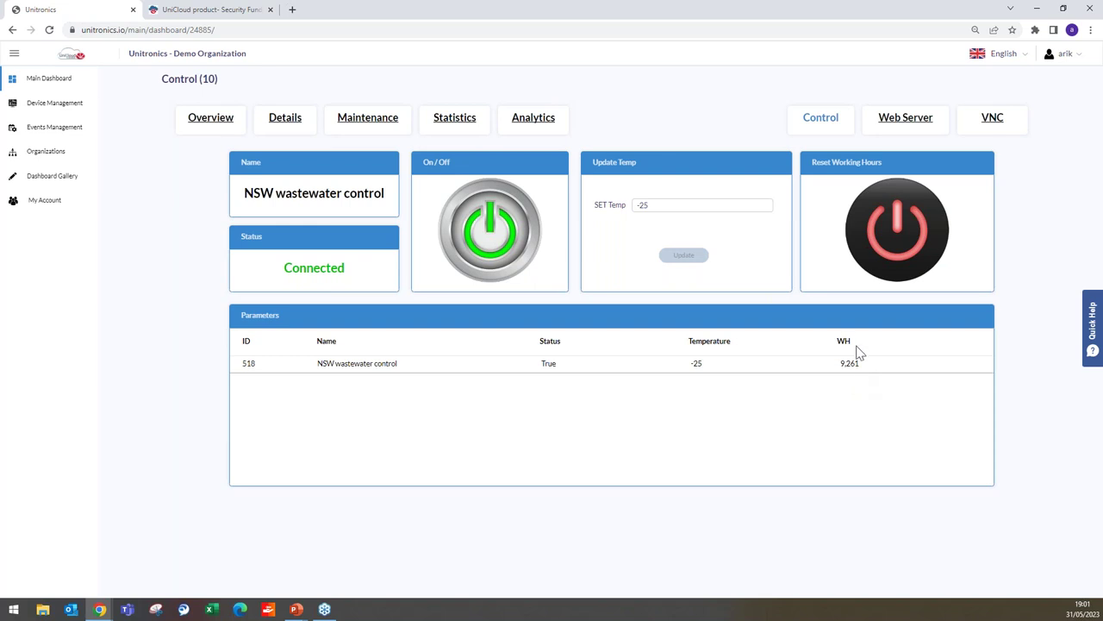
# Reset the working hours of NSW wastewater control and confirm the action.
pyautogui.click(893, 234)
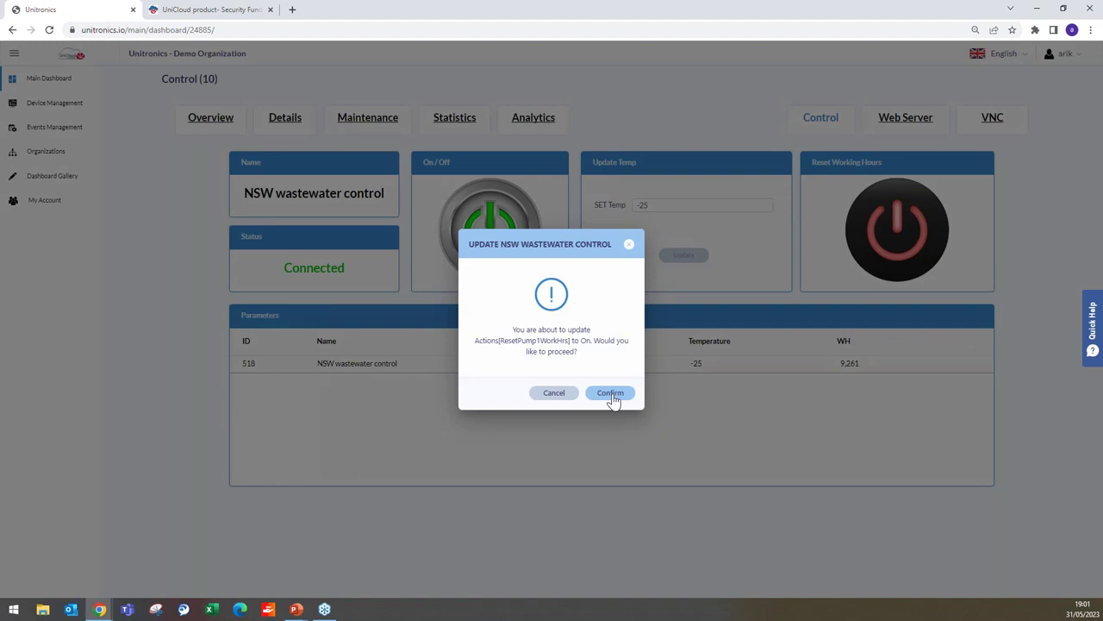
pyautogui.click(612, 394)
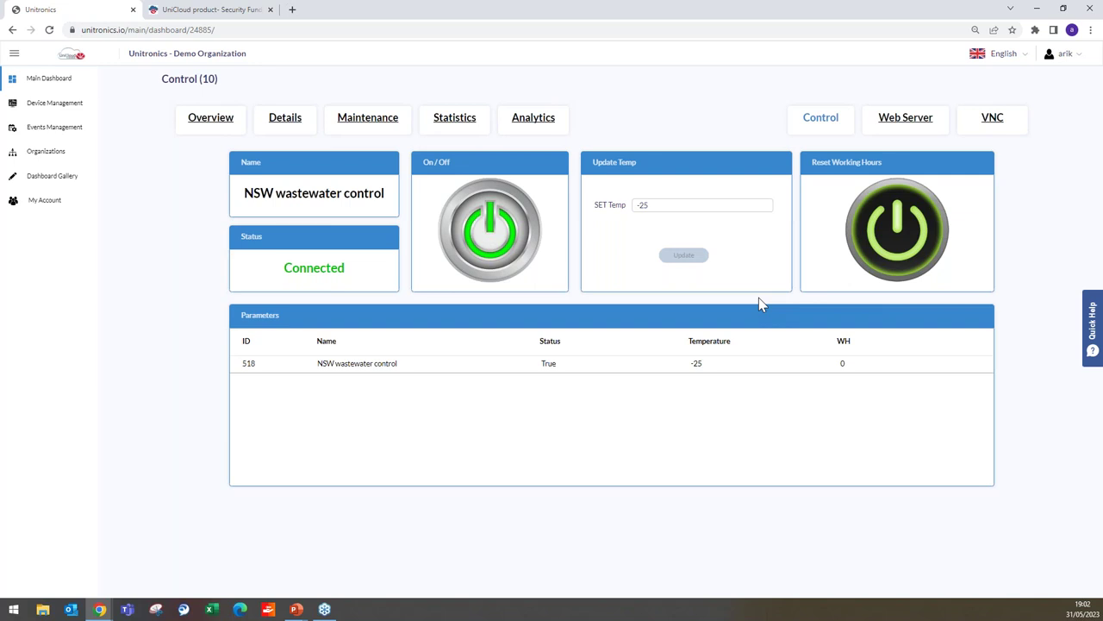
# Check the pump's remote VNC screen again, return to Control, and open the Dashboard Gallery.
pyautogui.click(993, 119)
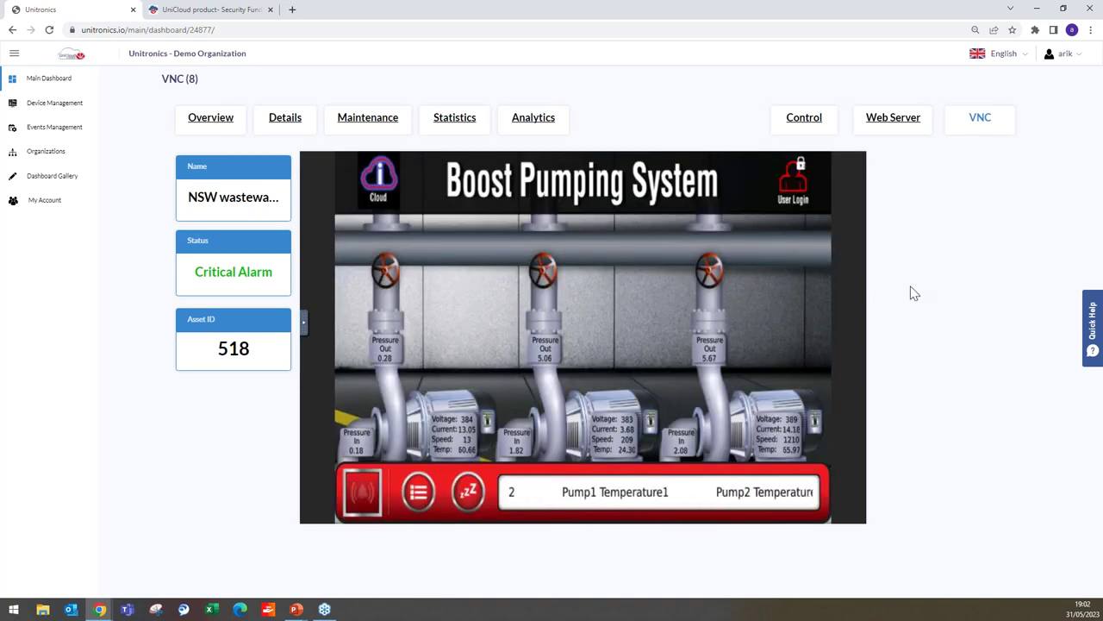
pyautogui.click(803, 124)
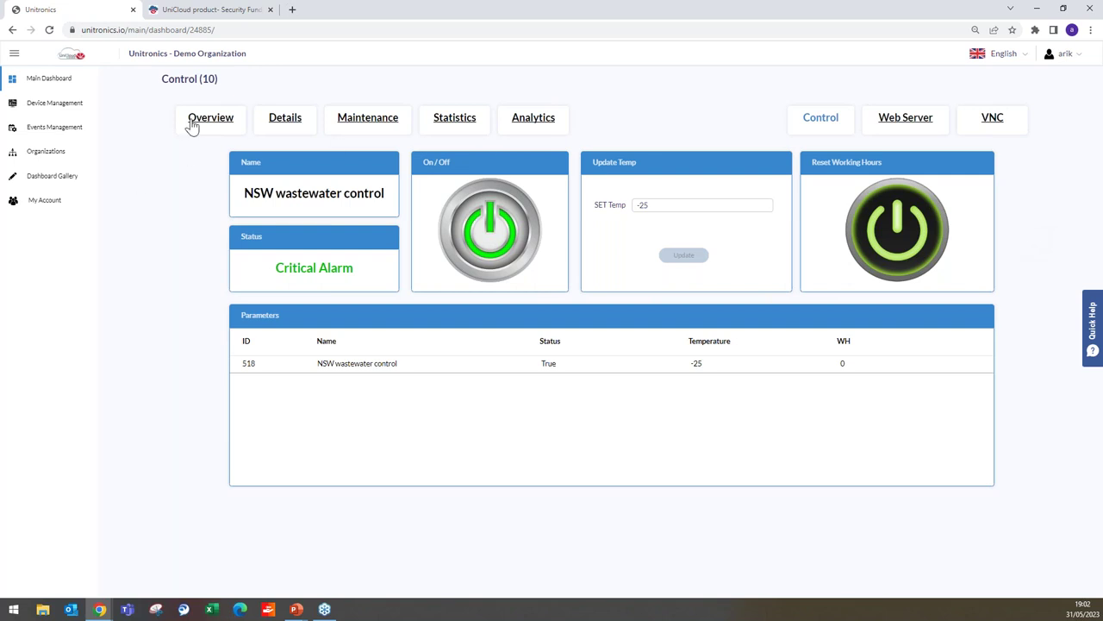
pyautogui.click(69, 178)
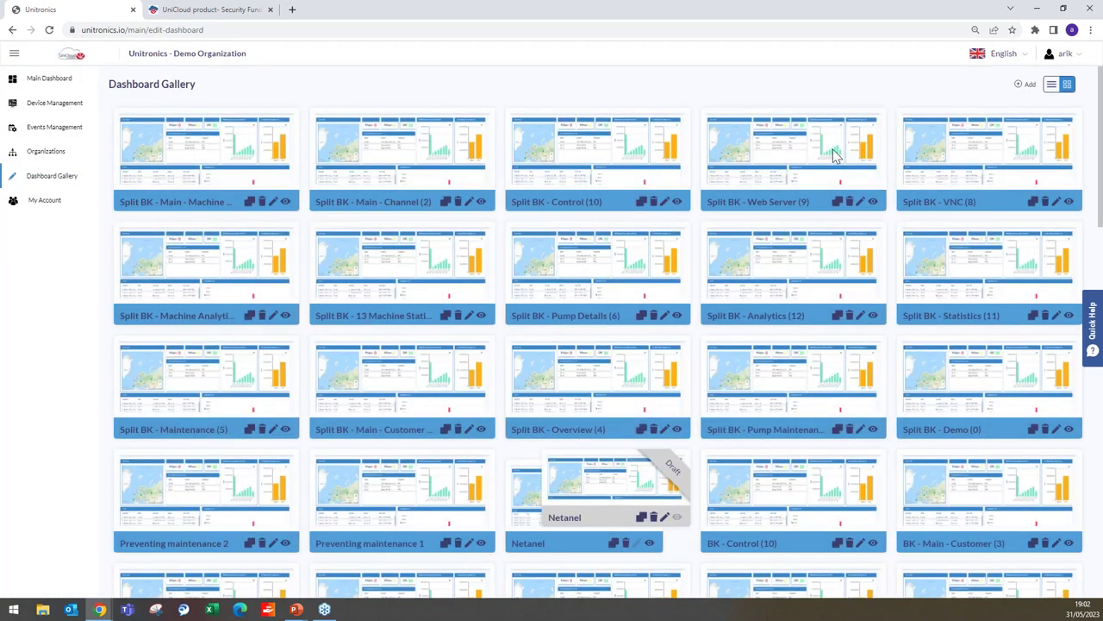
# Show the gallery as a list, look at the Split BK - VNC (8) dashboard in the editor, and return to the gallery.
pyautogui.click(1051, 83)
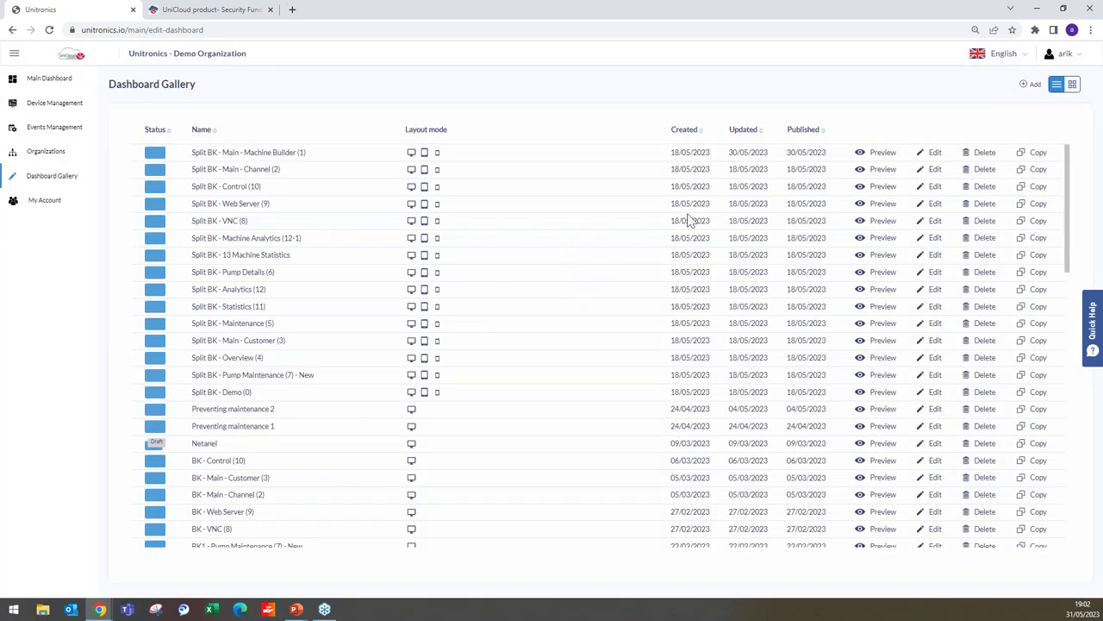
pyautogui.click(933, 226)
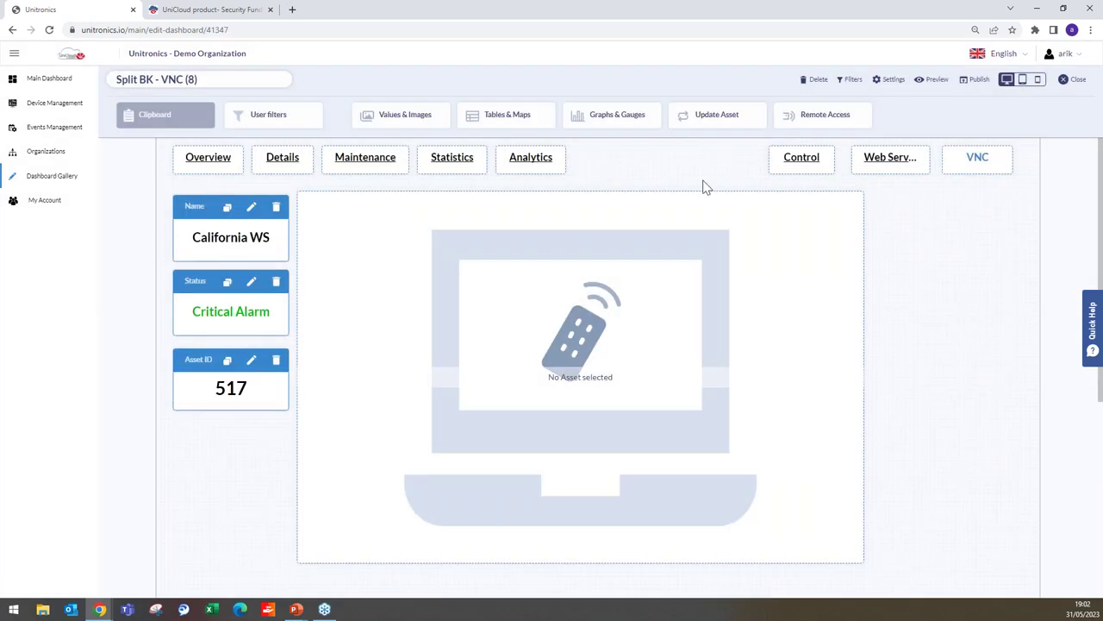
pyautogui.click(66, 179)
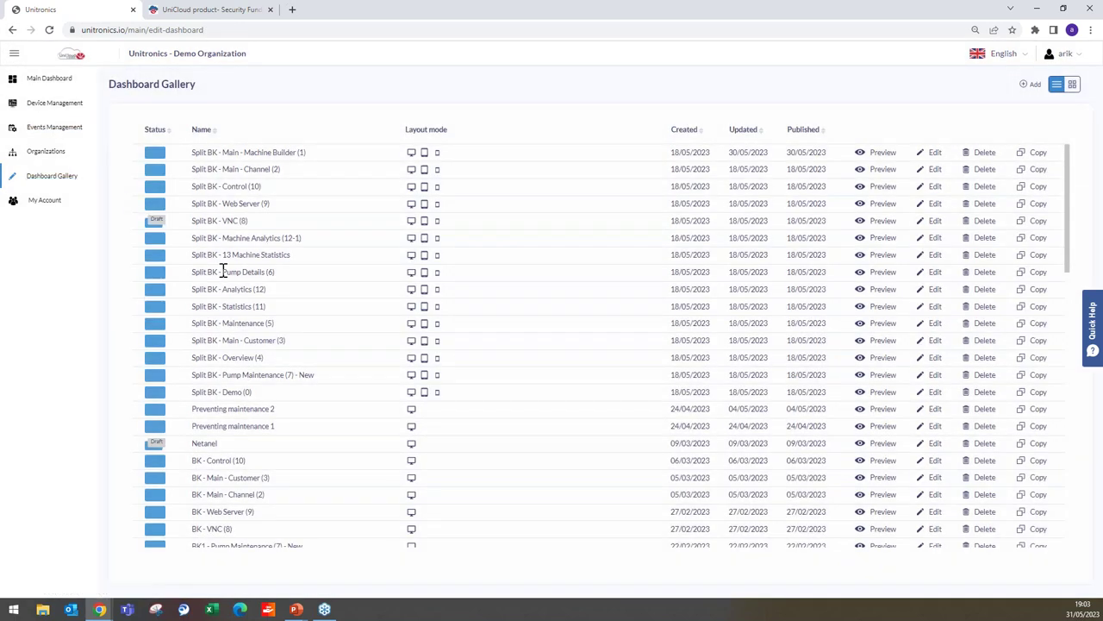
# Open the Split BK - Pump Details (6) dashboard for editing and examine its tablet and phone layouts.
pyautogui.click(932, 274)
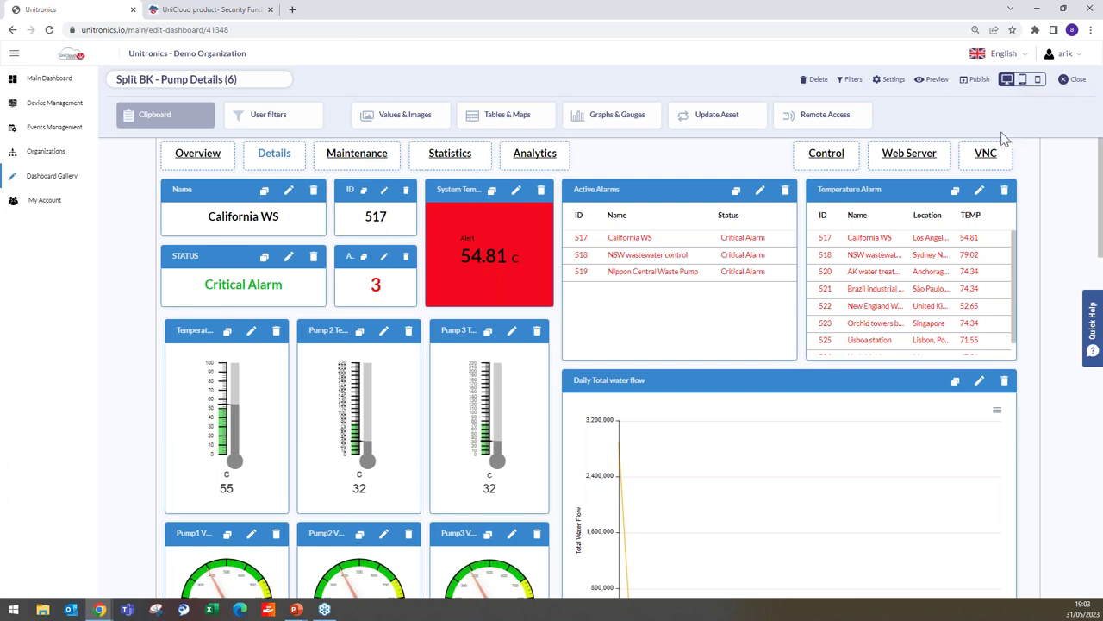
pyautogui.click(1022, 80)
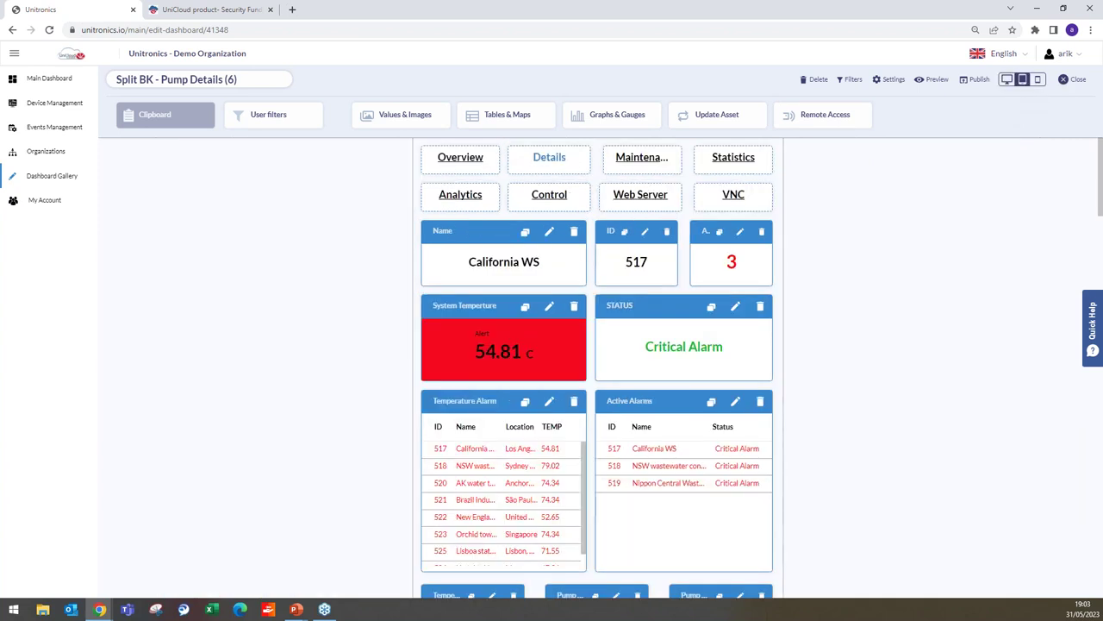
pyautogui.scroll(-5, 840, 325)
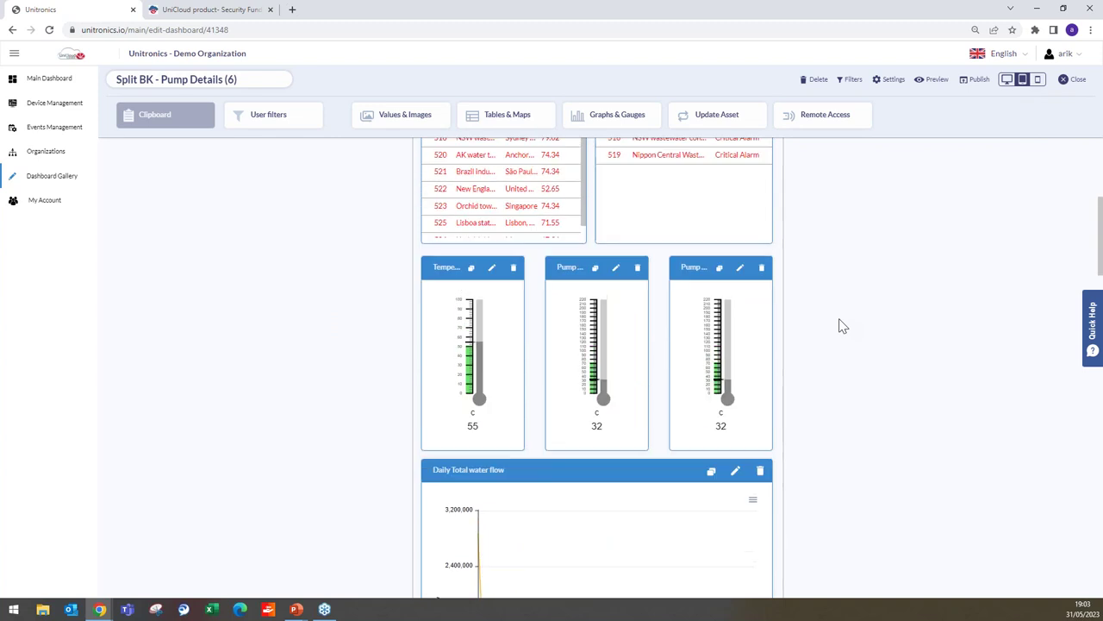
pyautogui.scroll(5, 844, 302)
pyautogui.click(1039, 80)
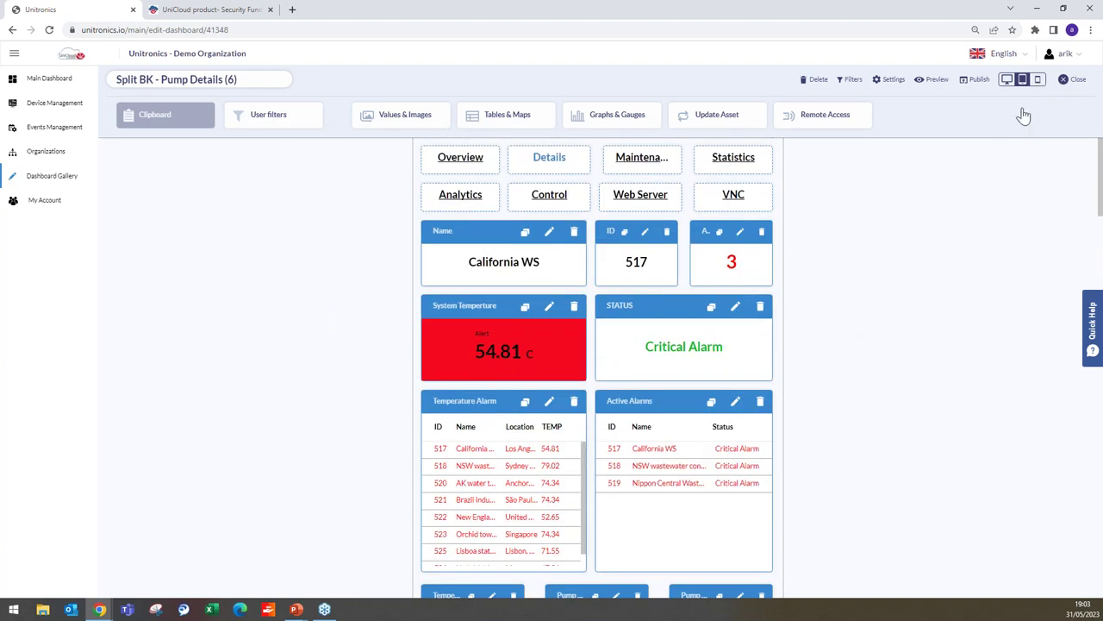
pyautogui.scroll(-3, 796, 323)
pyautogui.scroll(3, 796, 323)
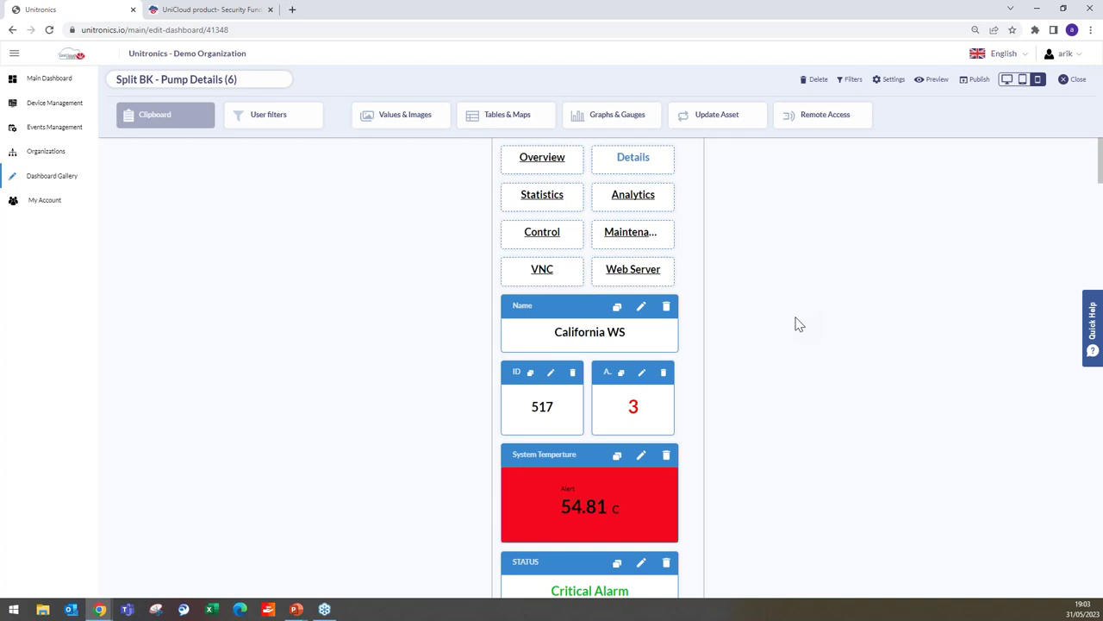
# Return the Split BK - Pump Details (6) dashboard to its desktop layout and publish it.
pyautogui.click(1023, 79)
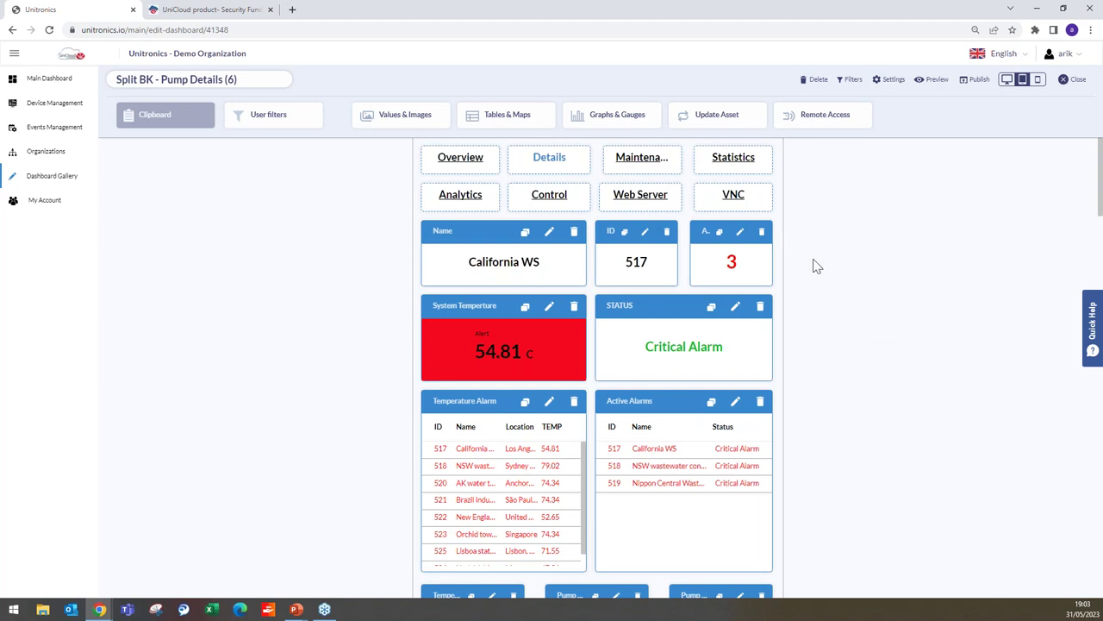
pyautogui.click(1007, 80)
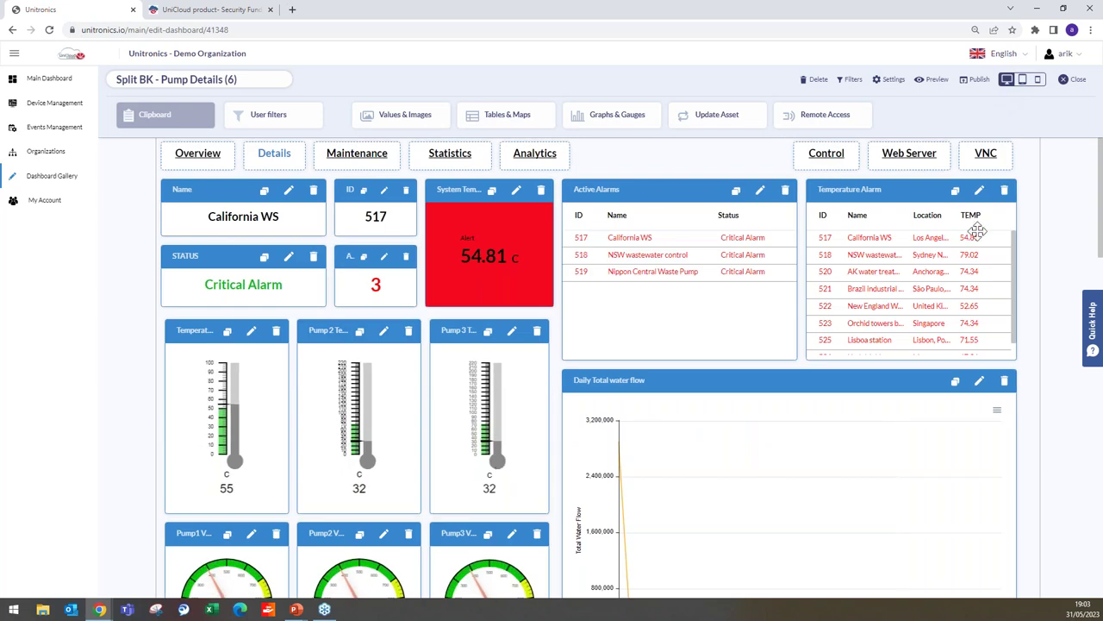
pyautogui.click(977, 80)
pyautogui.click(611, 393)
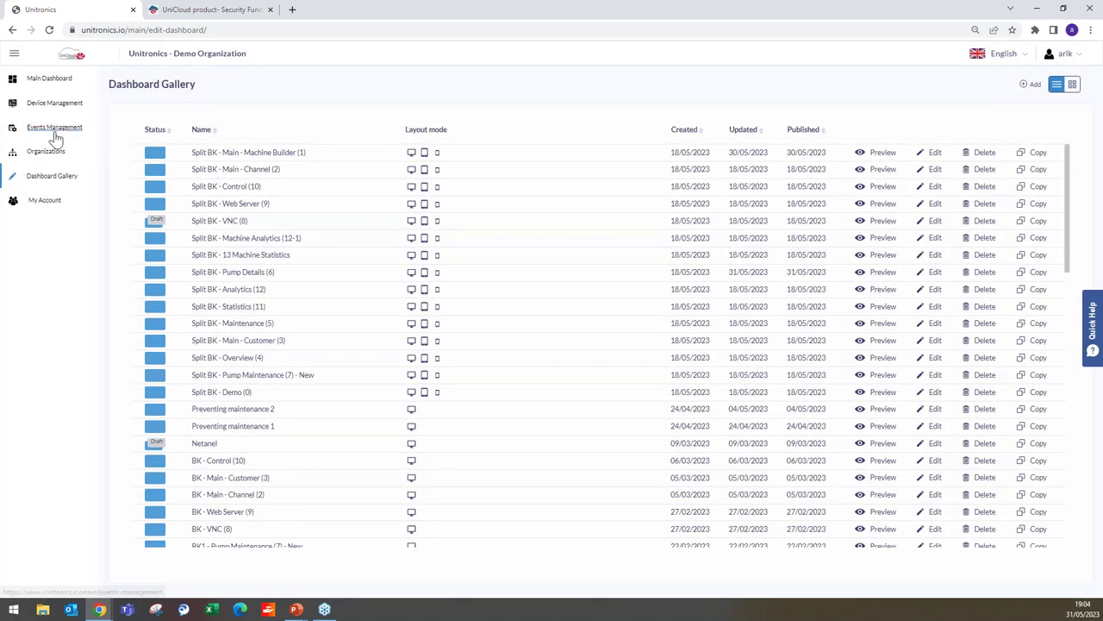
# Open Events Management and look through the list of event templates with their trigger and action types.
pyautogui.click(54, 128)
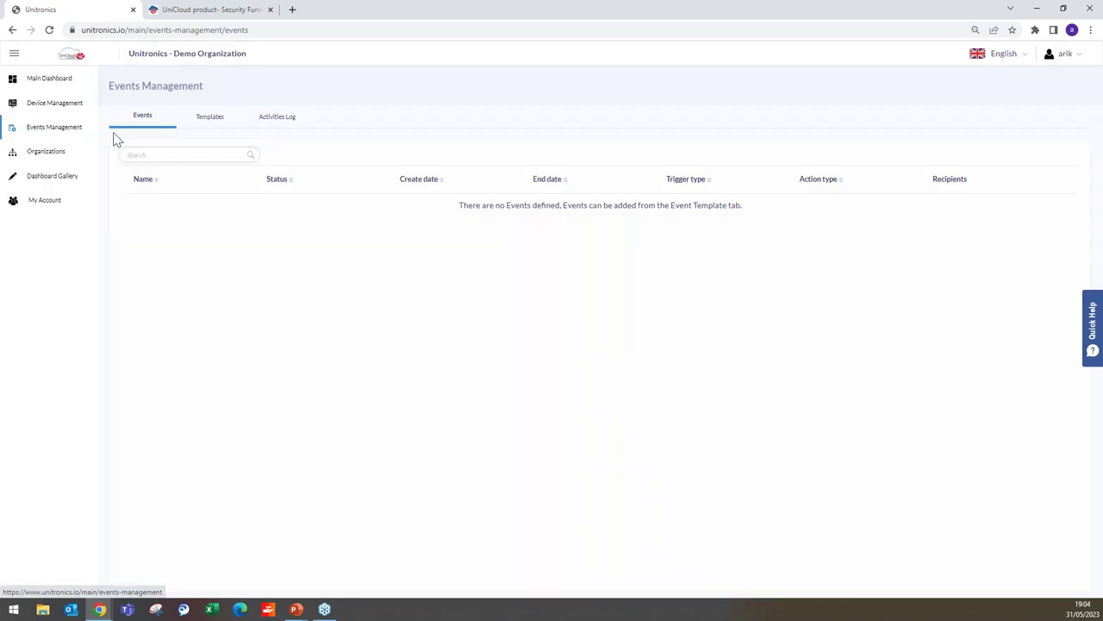
pyautogui.click(211, 118)
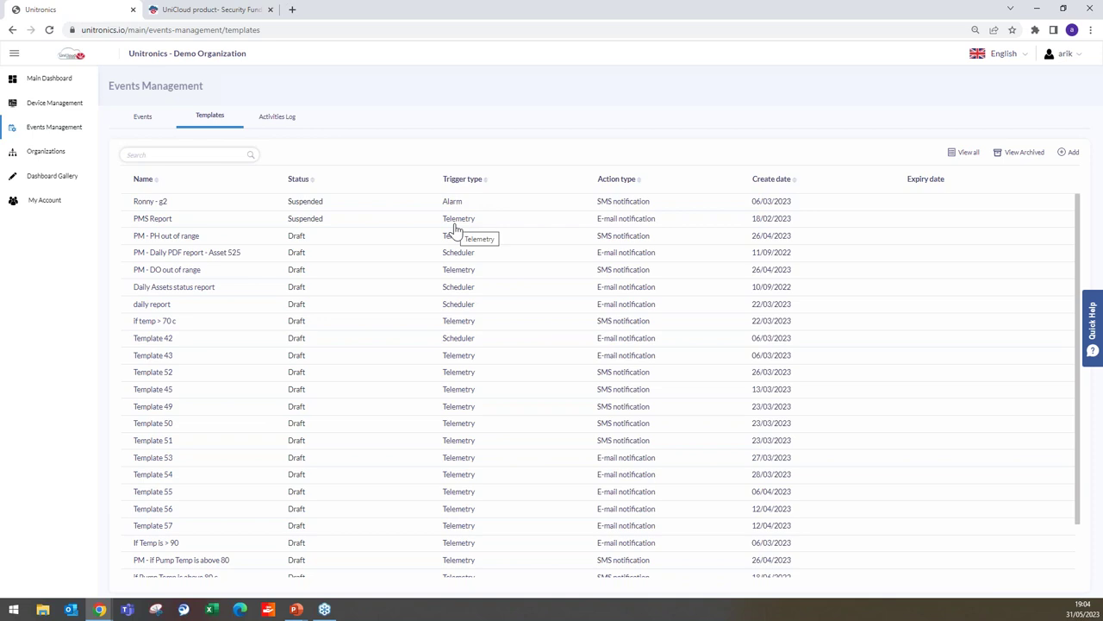
pyautogui.scroll(-1, 440, 258)
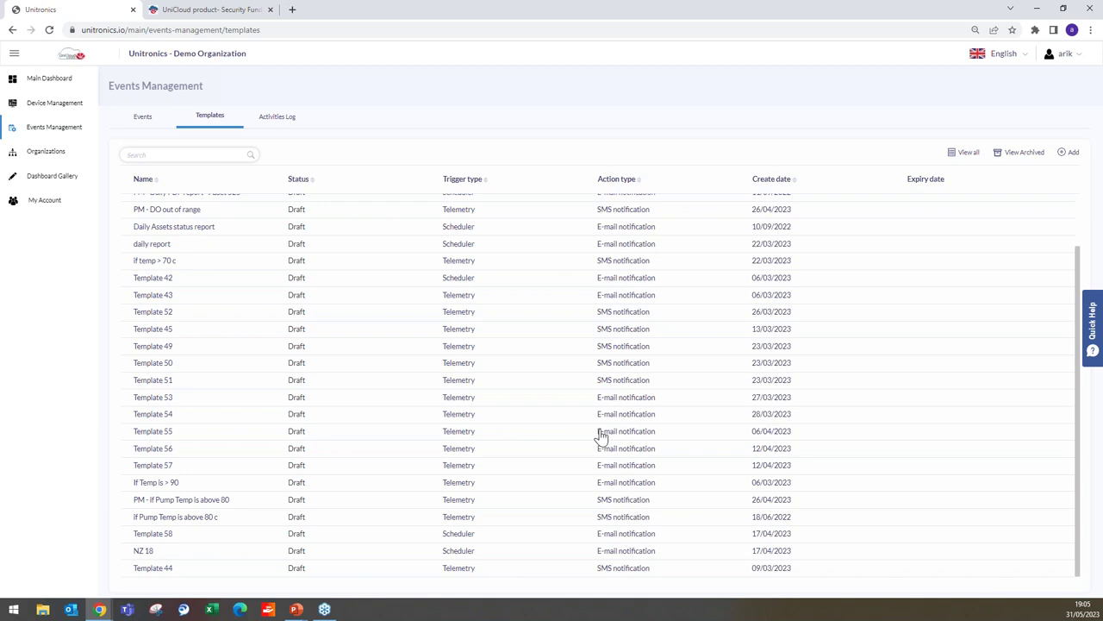
pyautogui.scroll(1, 534, 362)
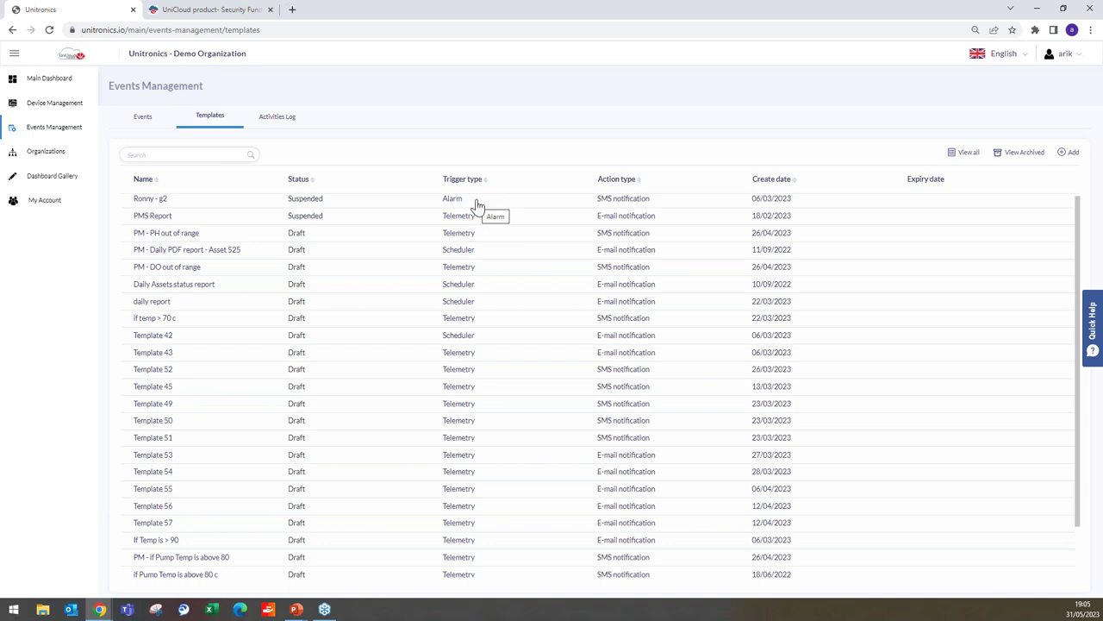
# Open the PM - Daily PDF report - Asset 525 template for editing, review its details, trigger, data sources and message, and cancel.
pyautogui.click(454, 252)
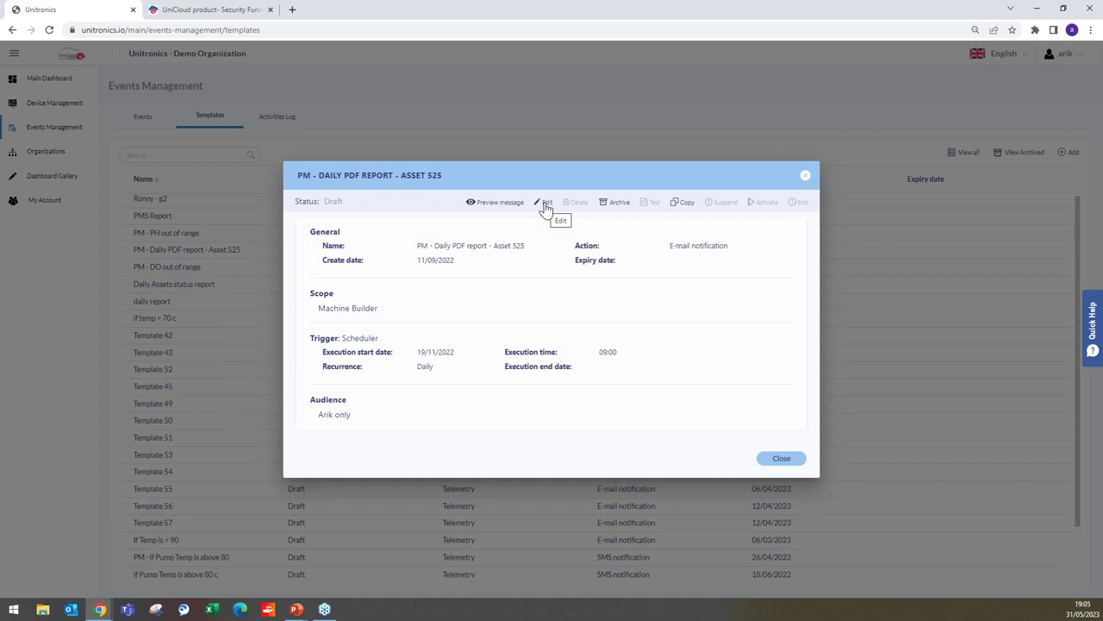
pyautogui.click(546, 208)
pyautogui.click(120, 86)
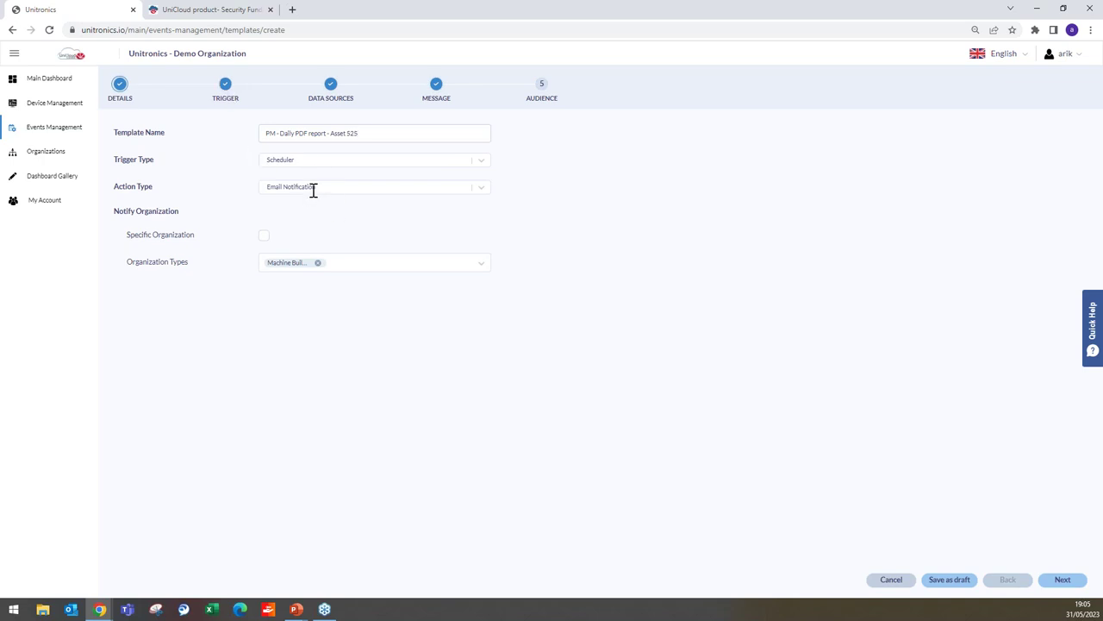
pyautogui.click(225, 86)
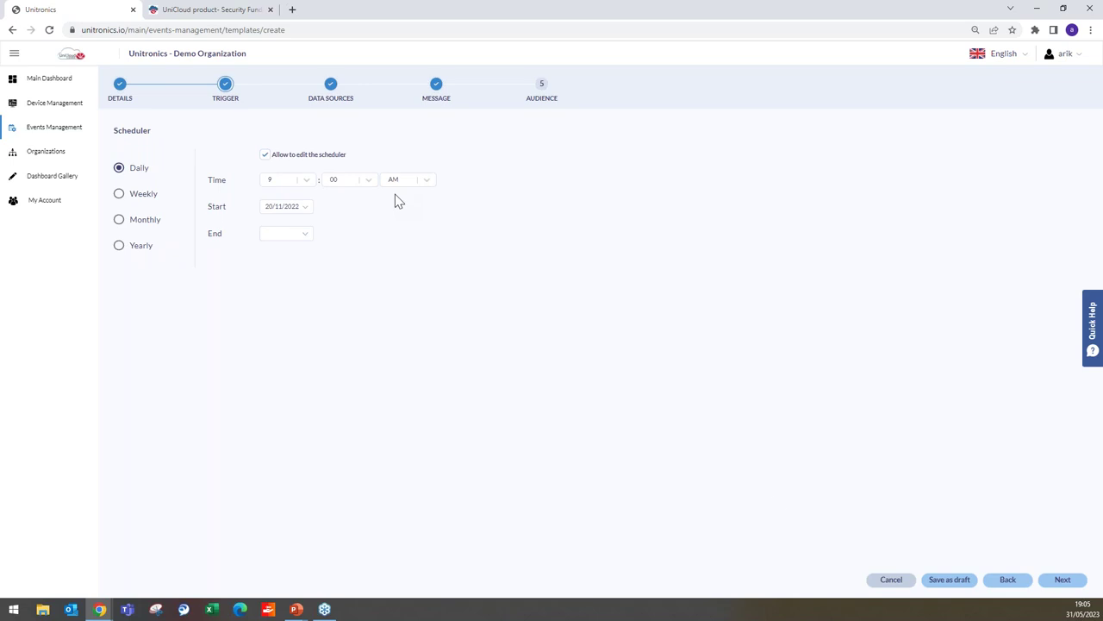
pyautogui.click(1066, 583)
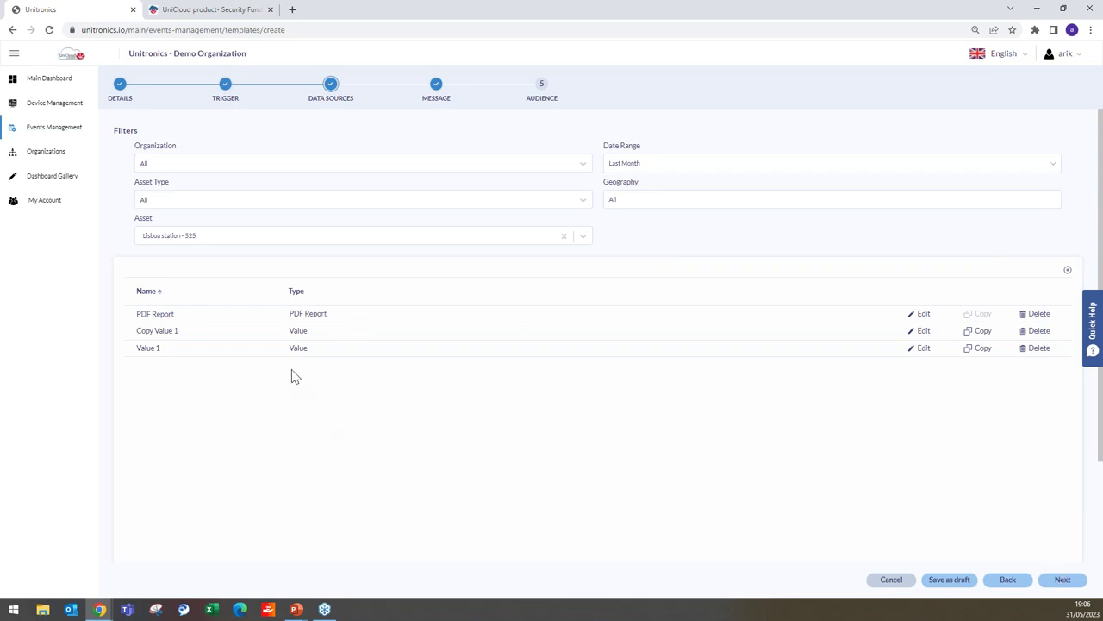
pyautogui.click(1062, 580)
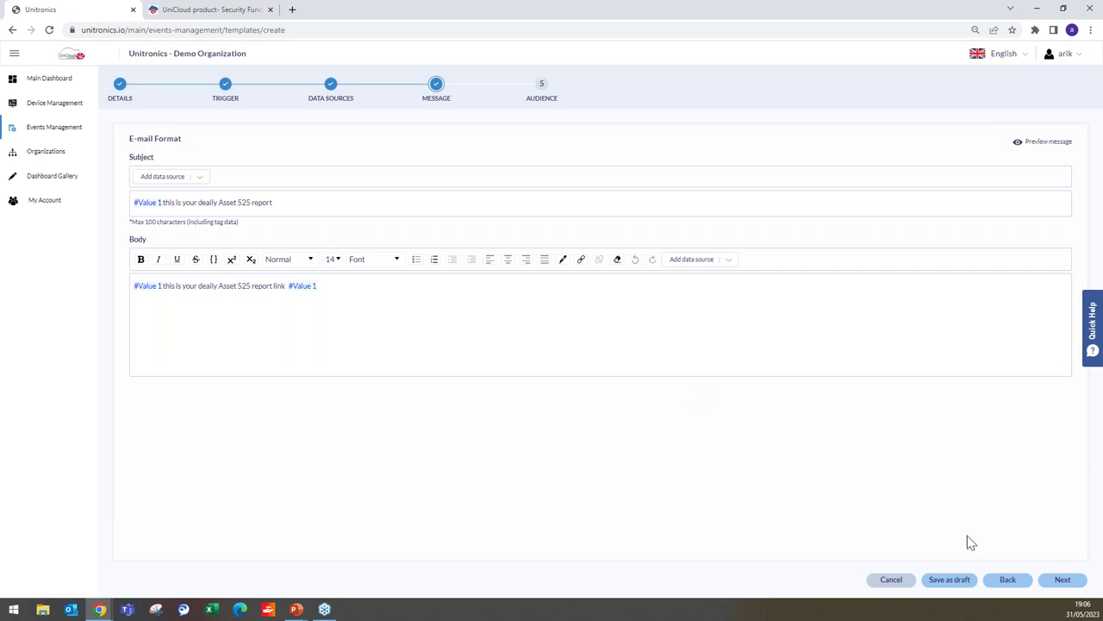
pyautogui.click(891, 580)
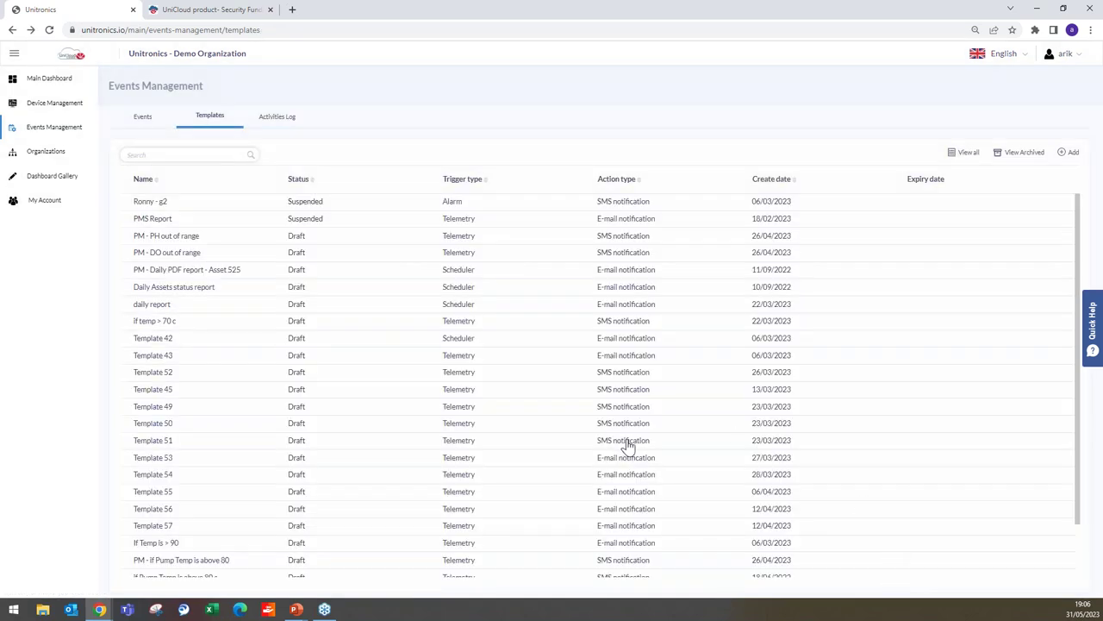
# Visit the main dashboard, reopen the event templates, and look over the Quick Help list of UniCloud guides.
pyautogui.click(50, 78)
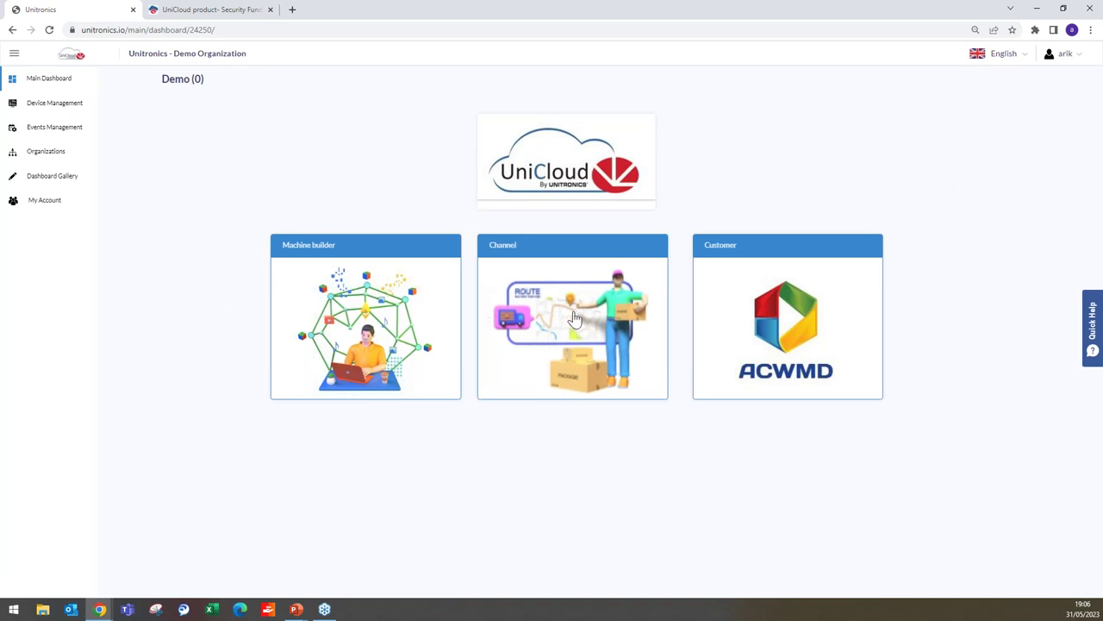
pyautogui.click(48, 129)
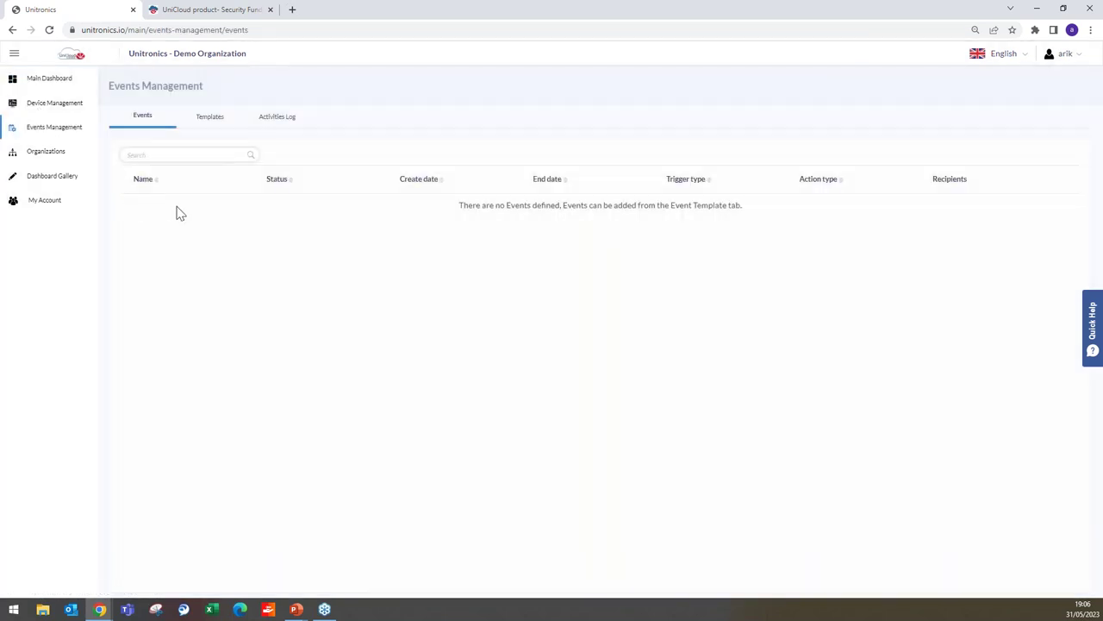
pyautogui.click(207, 121)
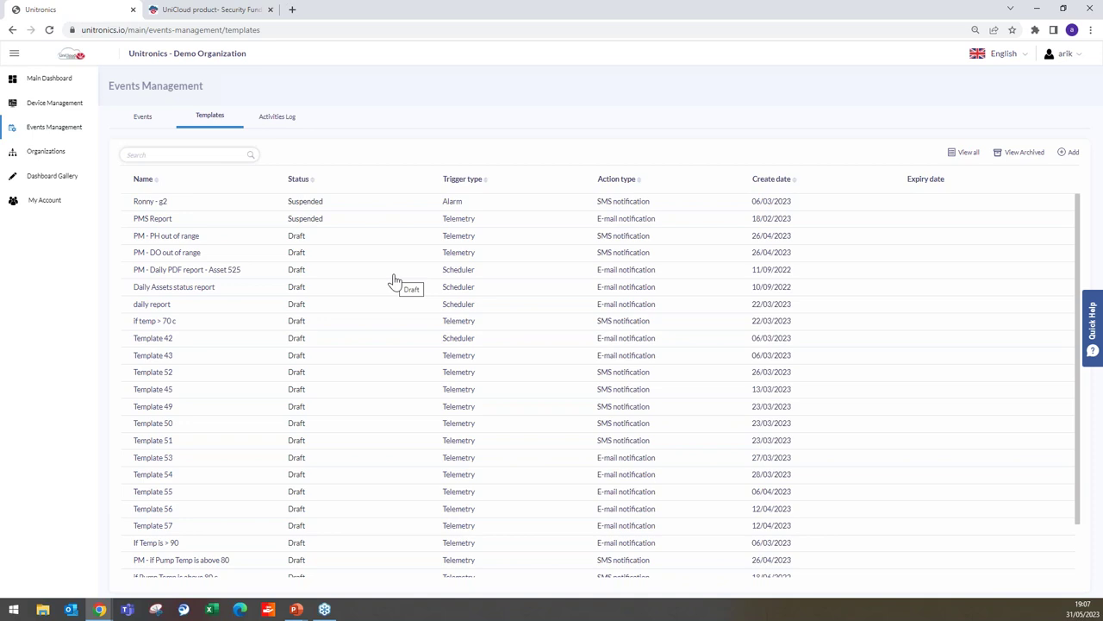
pyautogui.click(1091, 323)
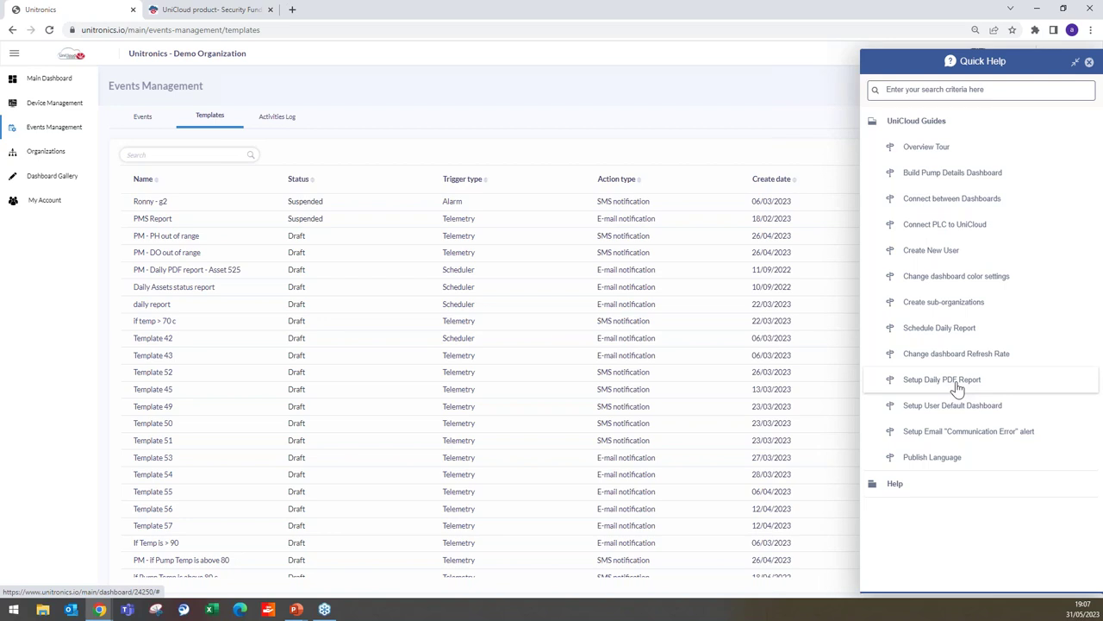
pyautogui.click(1089, 62)
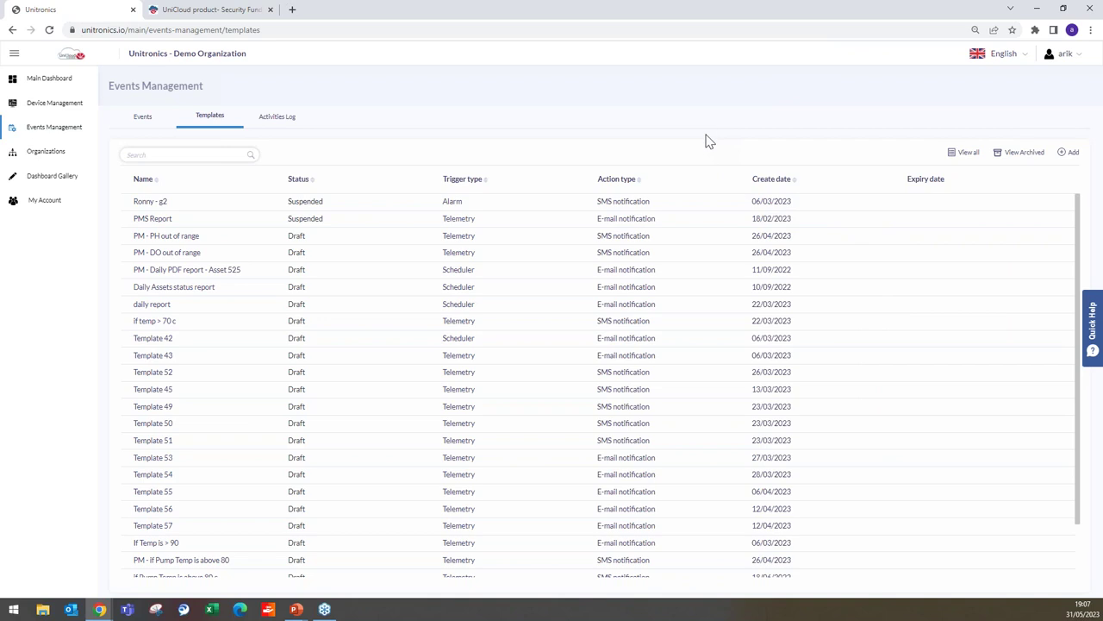
# Create a new dashboard in the Dashboard Gallery, keeping the default name and scope.
pyautogui.click(43, 81)
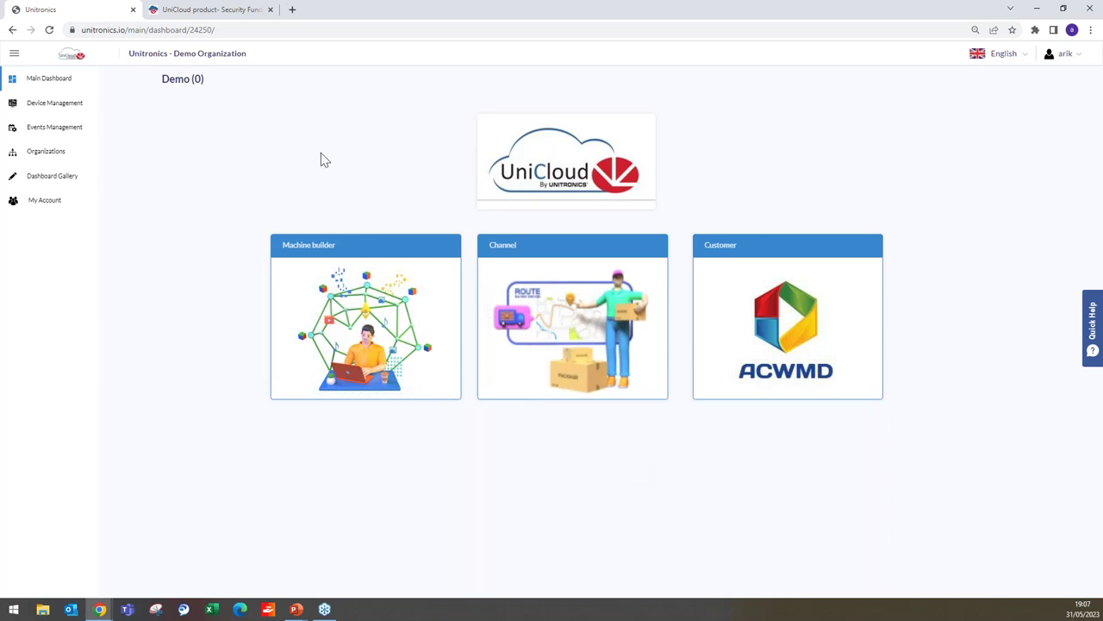
pyautogui.click(51, 182)
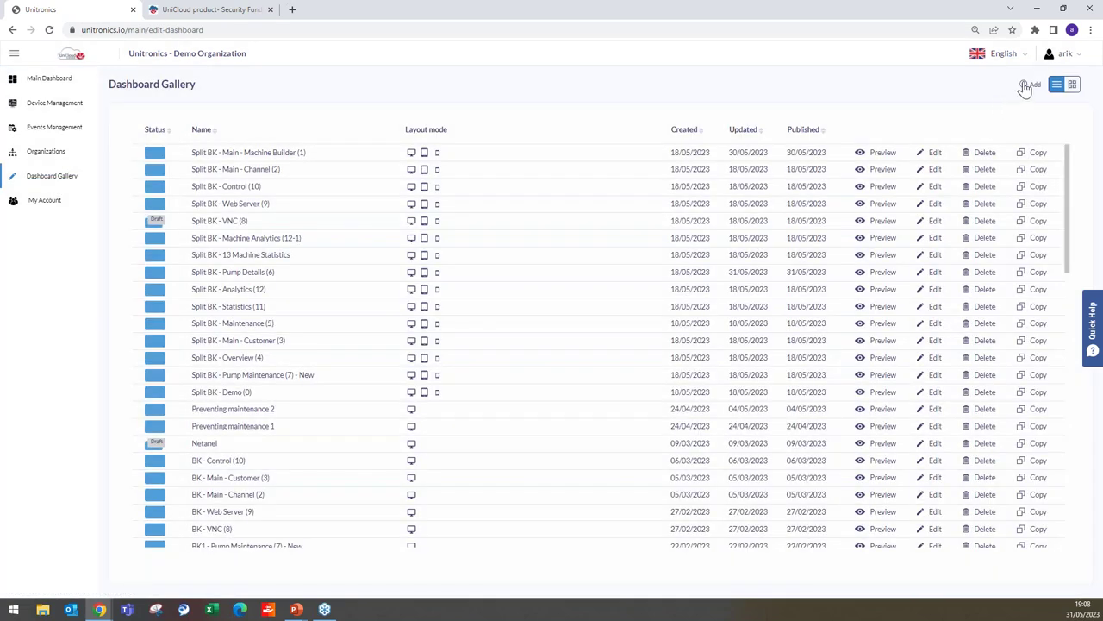
pyautogui.click(1026, 85)
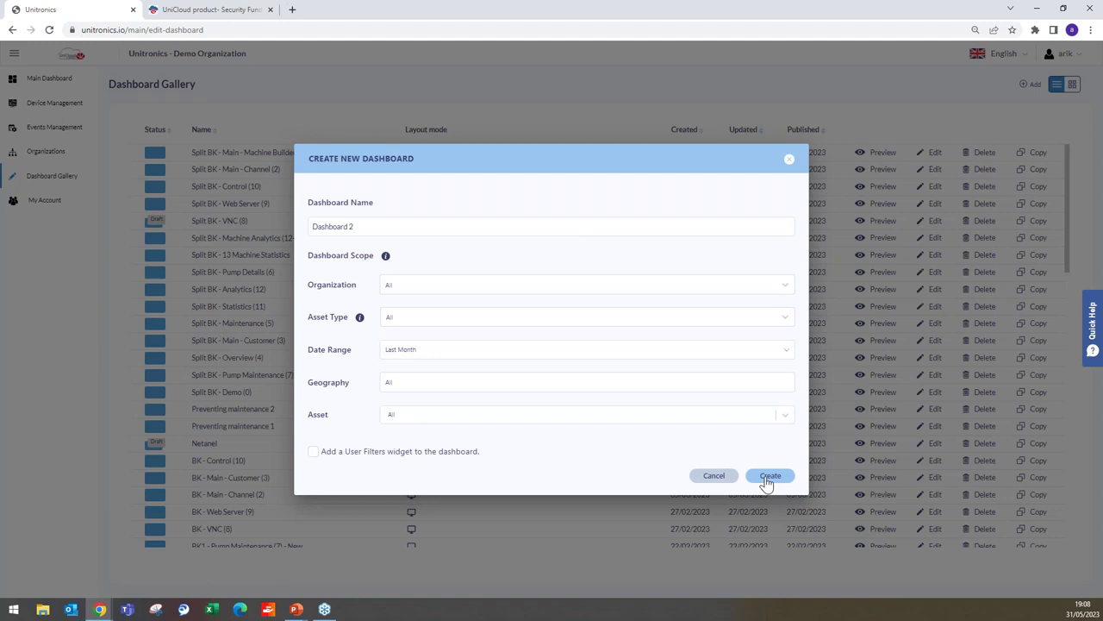
pyautogui.click(774, 477)
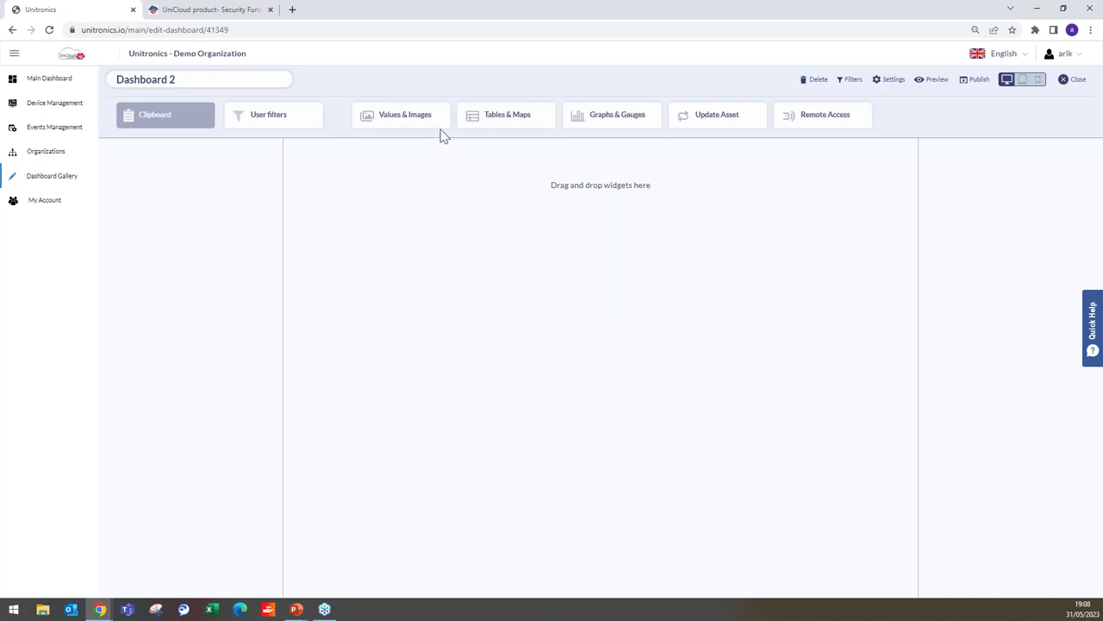
# Place a Map widget on the new dashboard, select Unitronics Pumping System as its asset type, and proceed to the scope settings.
pyautogui.click(508, 124)
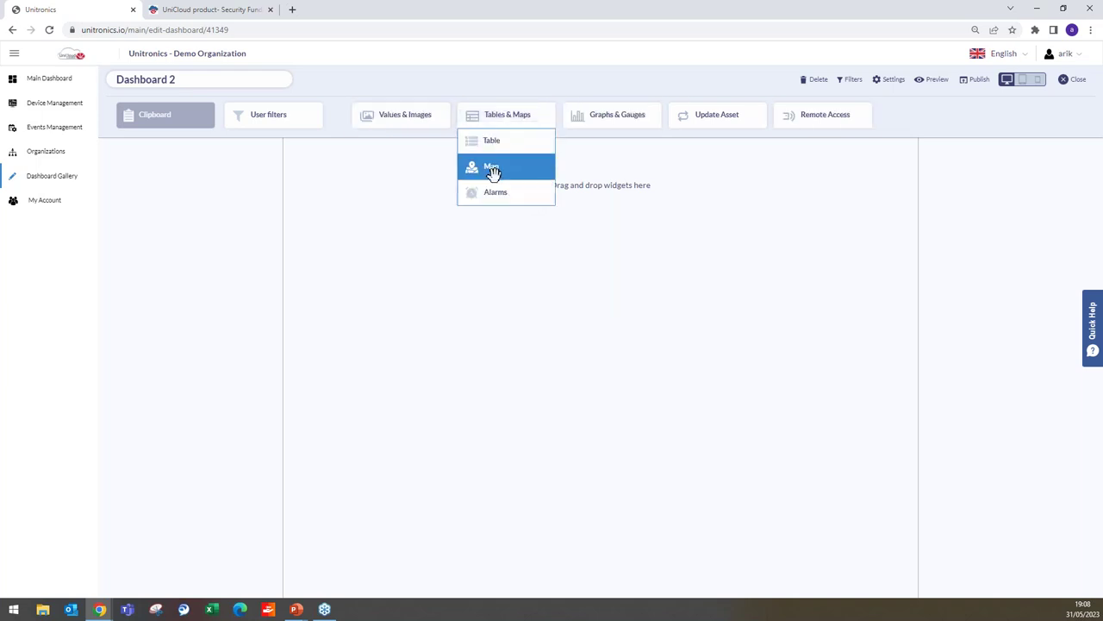
pyautogui.moveTo(492, 172); pyautogui.dragTo(337, 258)
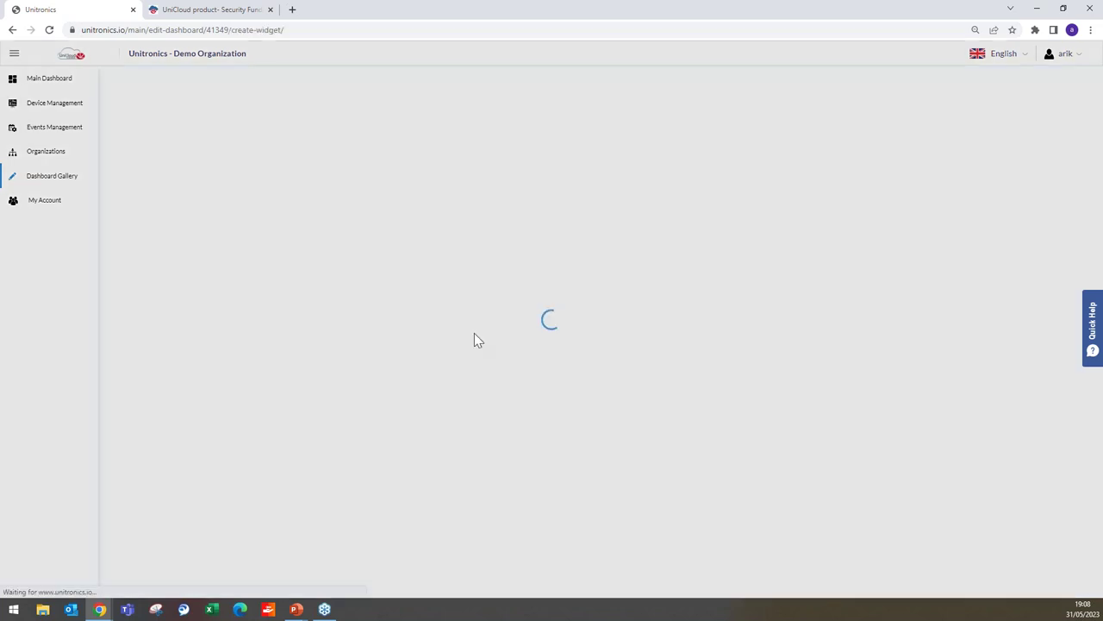
pyautogui.click(491, 137)
pyautogui.scroll(-5, 503, 241)
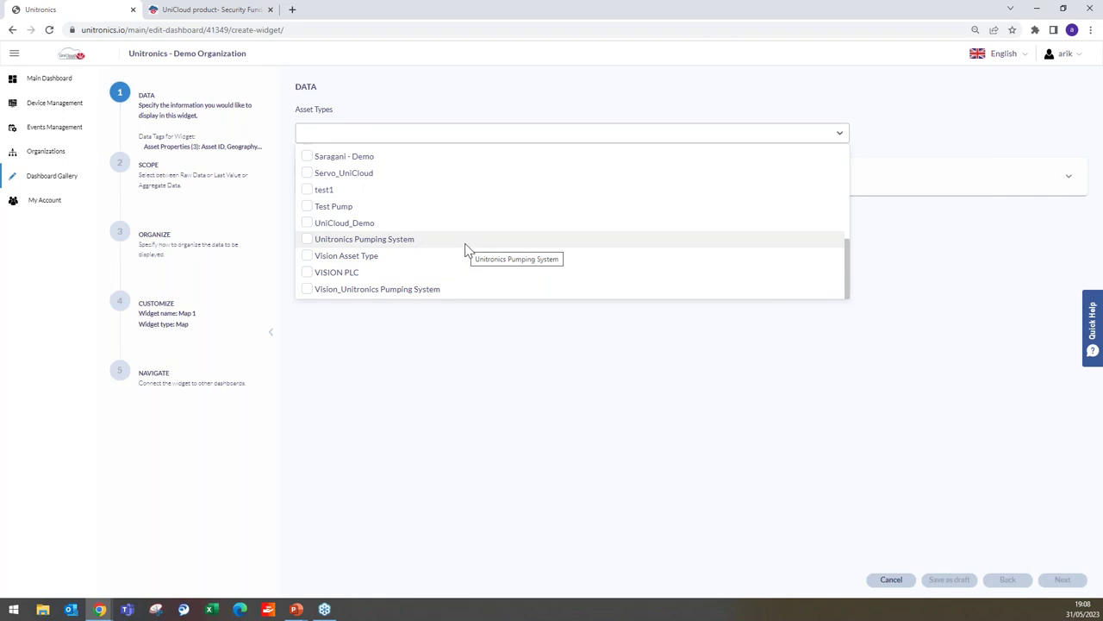
pyautogui.click(466, 245)
pyautogui.click(434, 342)
pyautogui.click(437, 198)
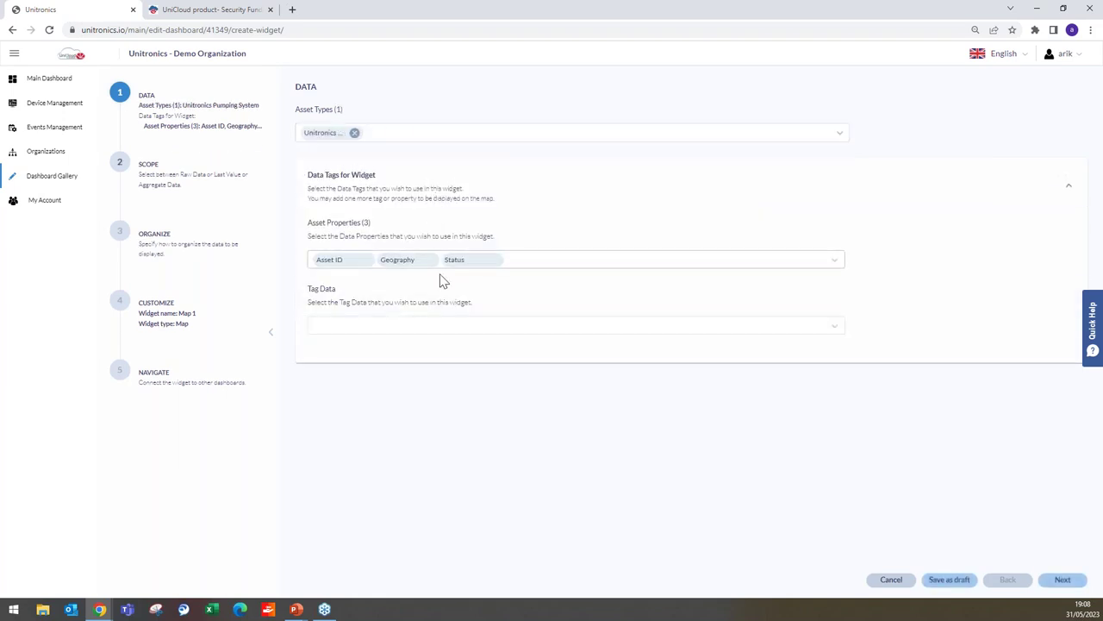
pyautogui.click(1062, 581)
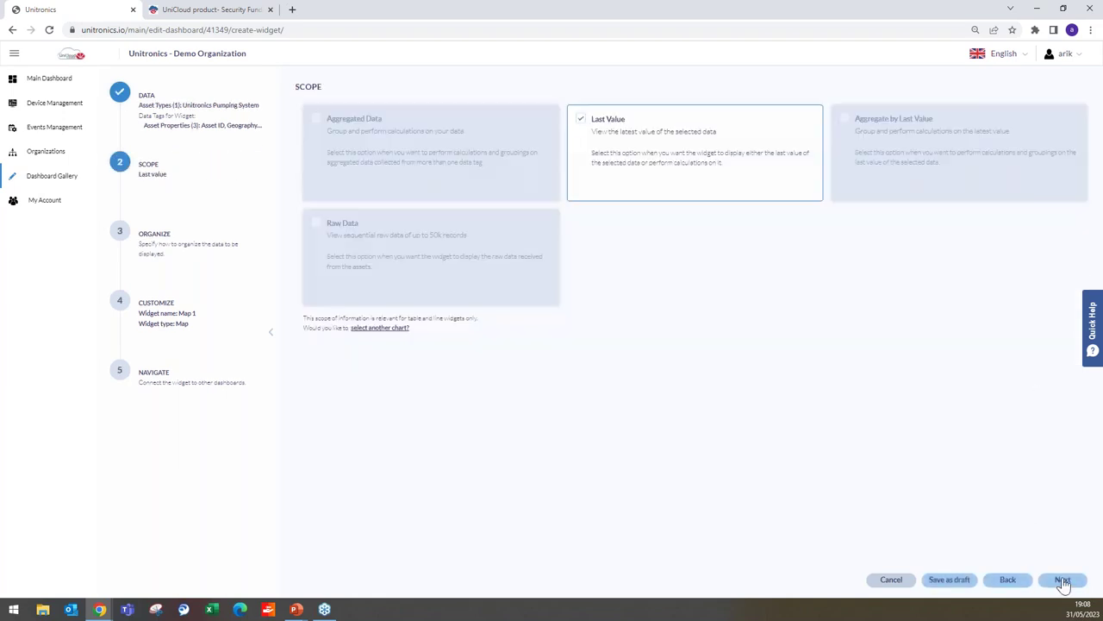
# Finish the Map 1 widget with the Last Value scope and default settings, enlarge it and place it at the canvas's upper-left corner.
pyautogui.click(1061, 580)
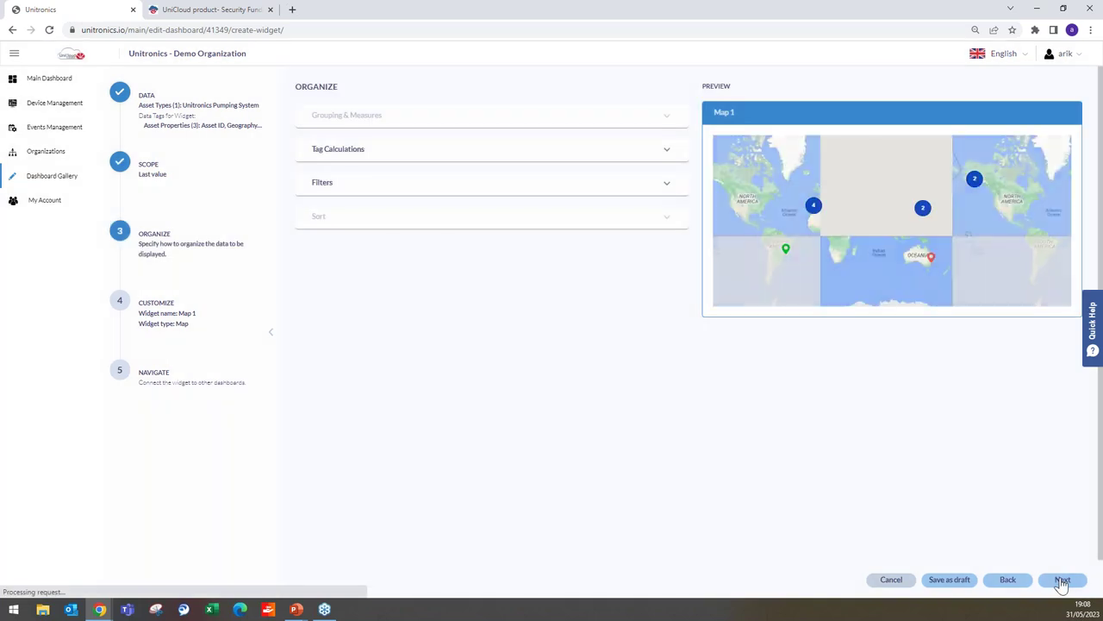
pyautogui.click(1062, 581)
pyautogui.click(1062, 581)
pyautogui.click(1062, 579)
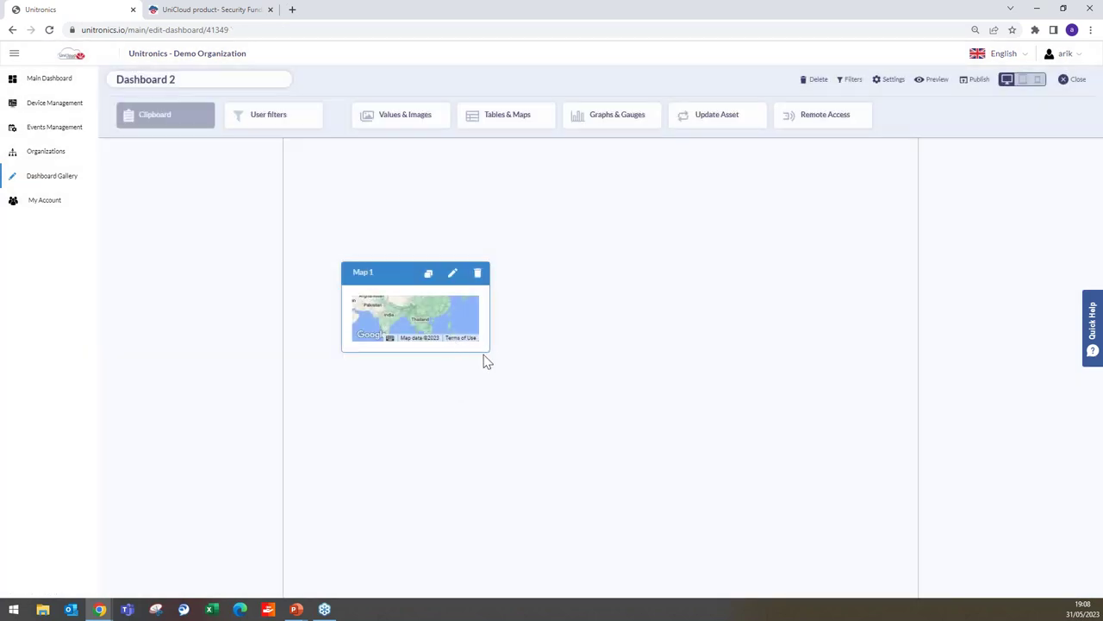
pyautogui.moveTo(487, 362); pyautogui.dragTo(762, 557)
pyautogui.moveTo(574, 268); pyautogui.dragTo(510, 167)
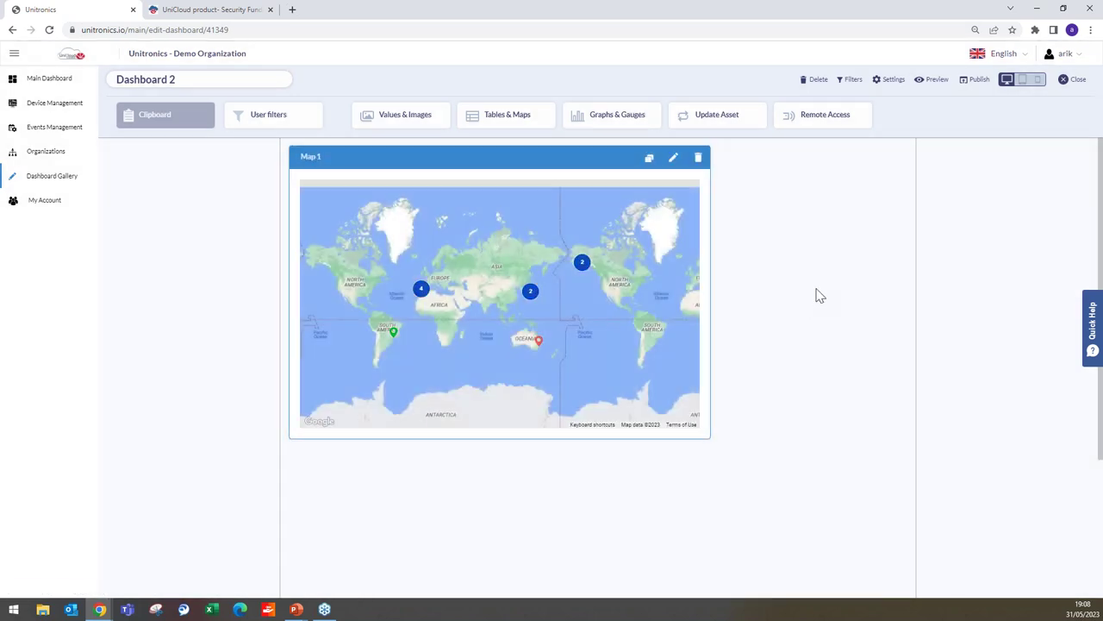
# Add a VNC remote access widget with default settings below the map and enlarge it to match the map's width.
pyautogui.click(805, 119)
pyautogui.moveTo(813, 167); pyautogui.dragTo(266, 365)
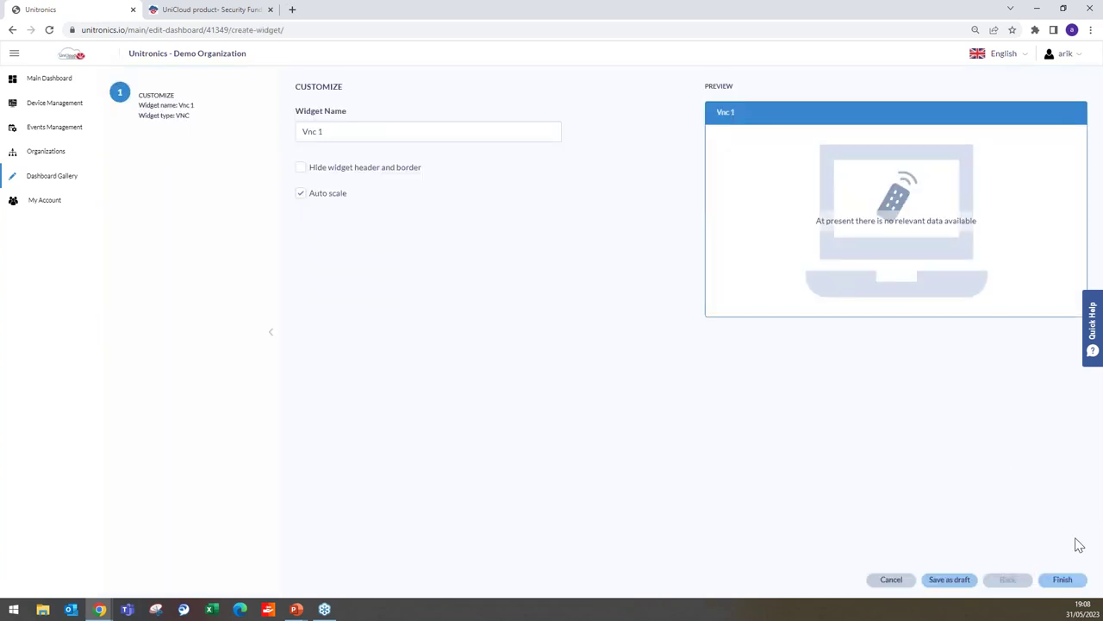
pyautogui.click(1063, 581)
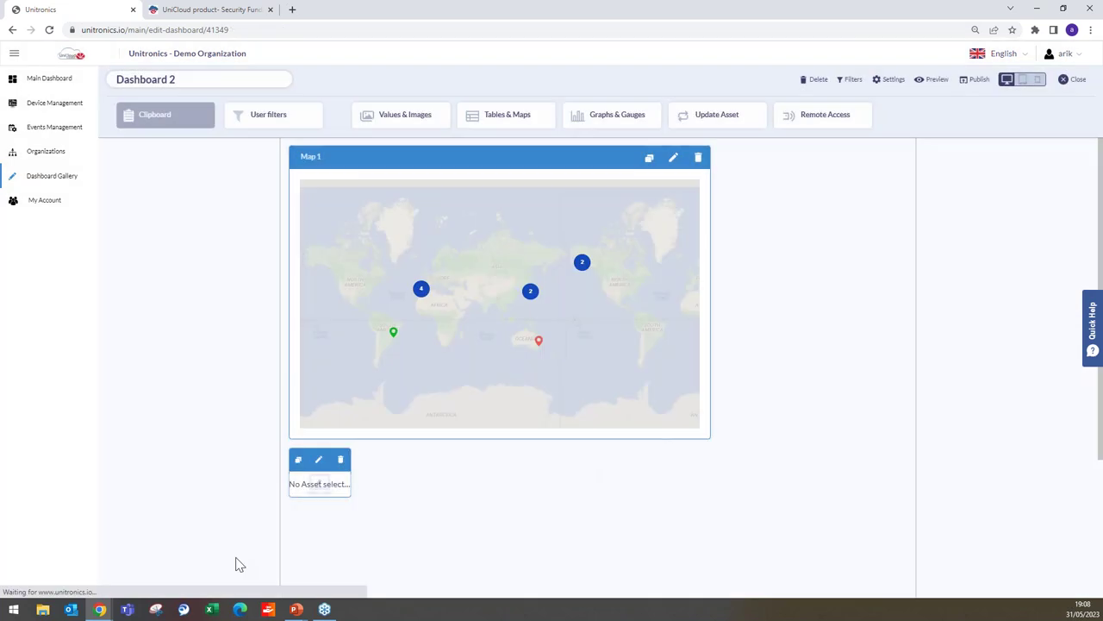
pyautogui.moveTo(349, 494); pyautogui.dragTo(701, 422)
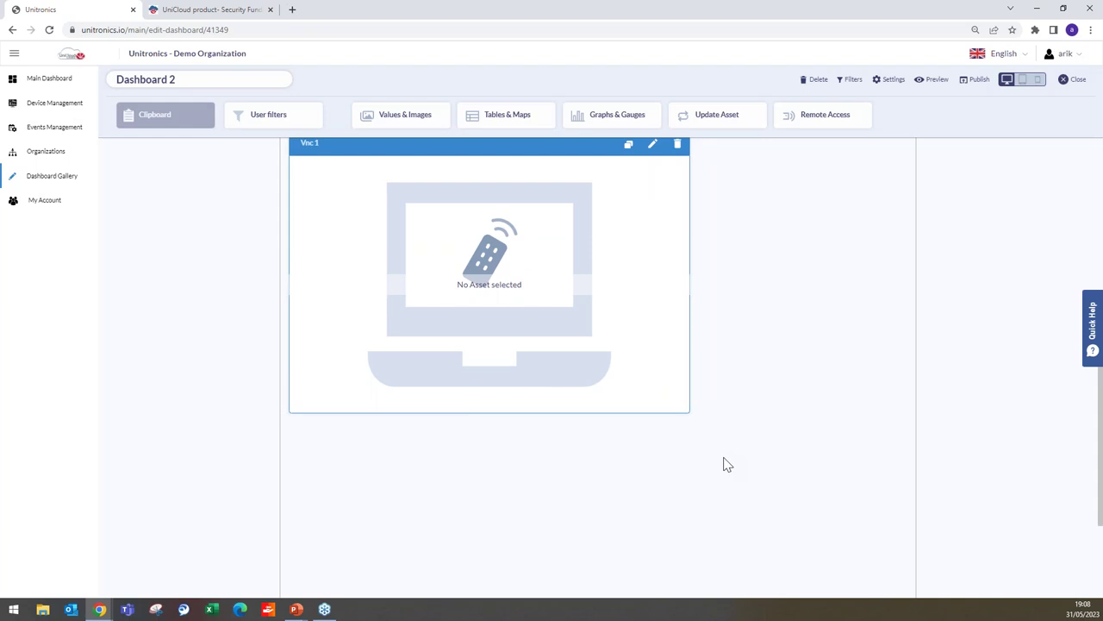
pyautogui.scroll(4, 727, 464)
pyautogui.moveTo(688, 485); pyautogui.dragTo(718, 487)
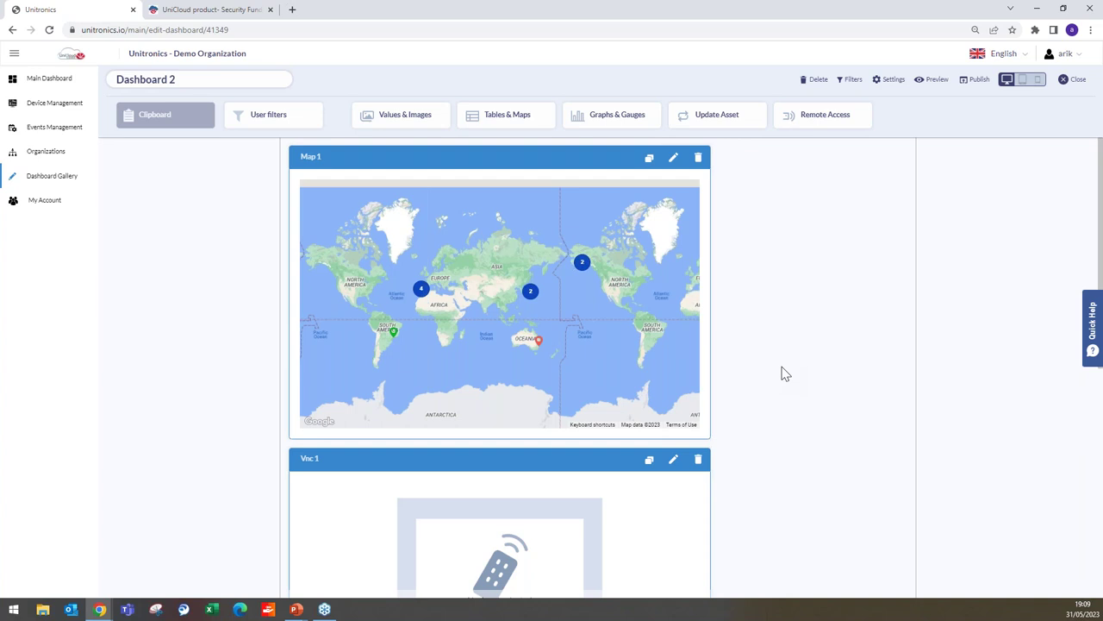
# Look over the UniCloud guides in Quick Help and close the list.
pyautogui.click(1092, 328)
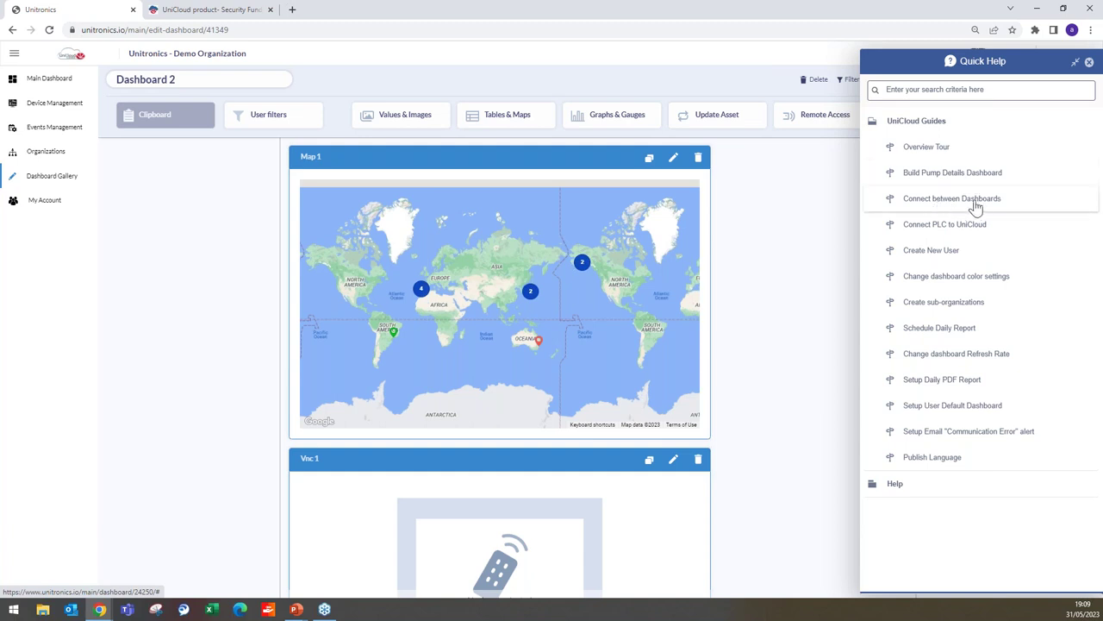
pyautogui.click(810, 250)
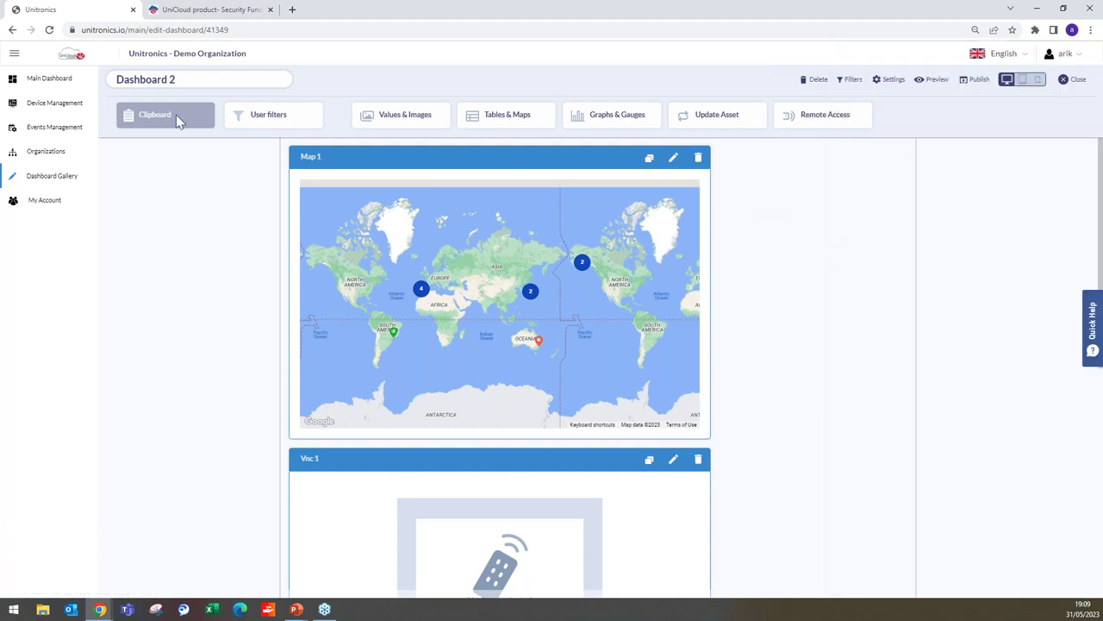
# Return to the main dashboard, enter the Machine builder dashboard, and view the pump details of California WS.
pyautogui.click(39, 81)
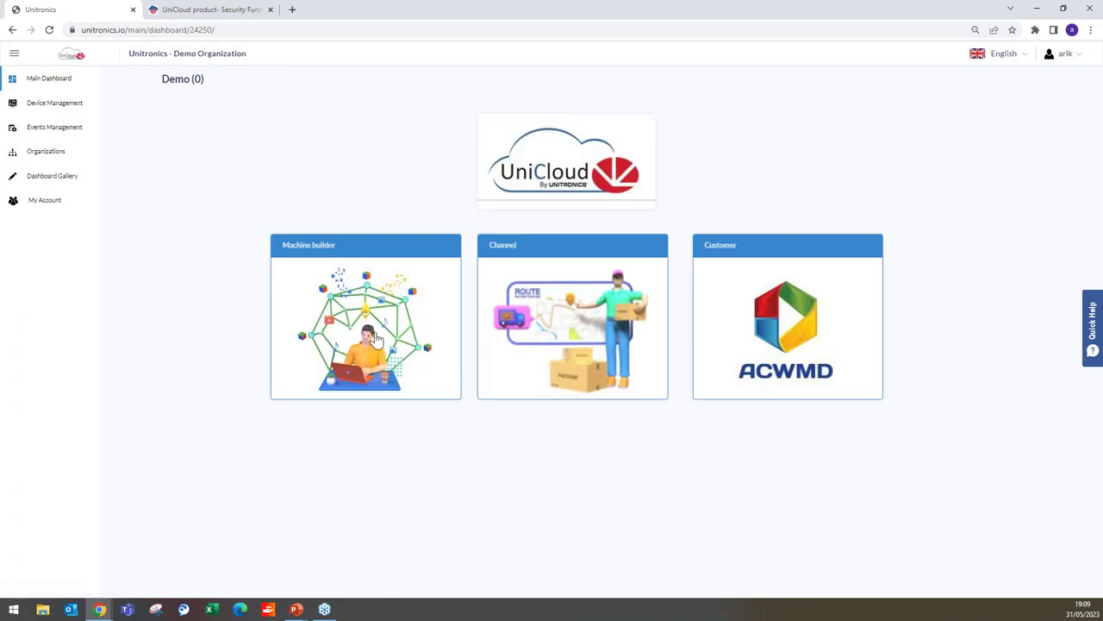
pyautogui.click(366, 334)
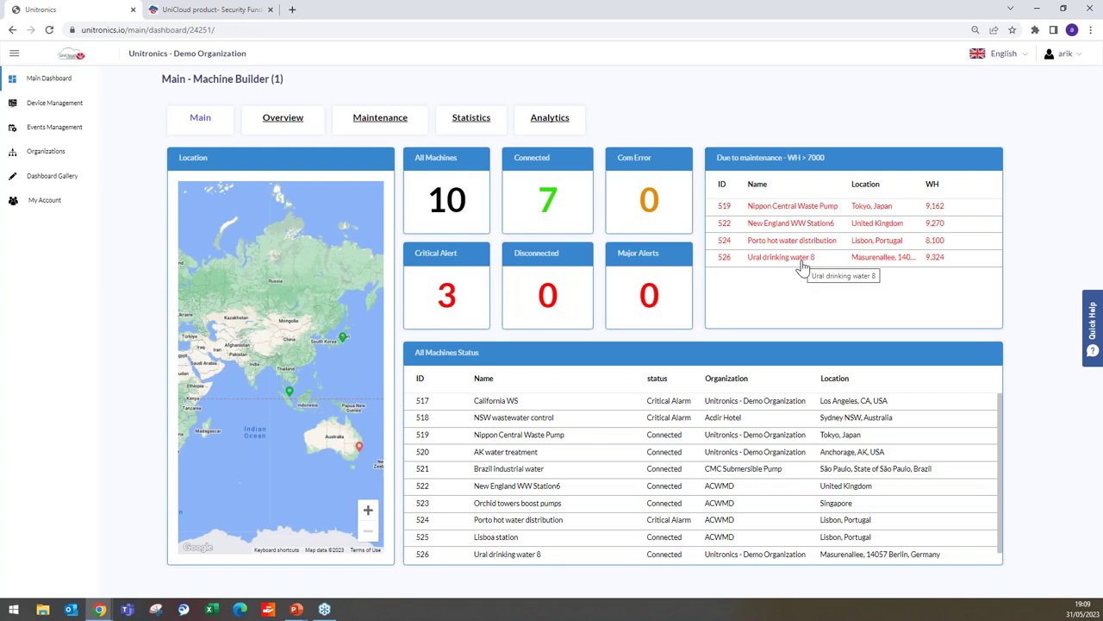
pyautogui.click(510, 406)
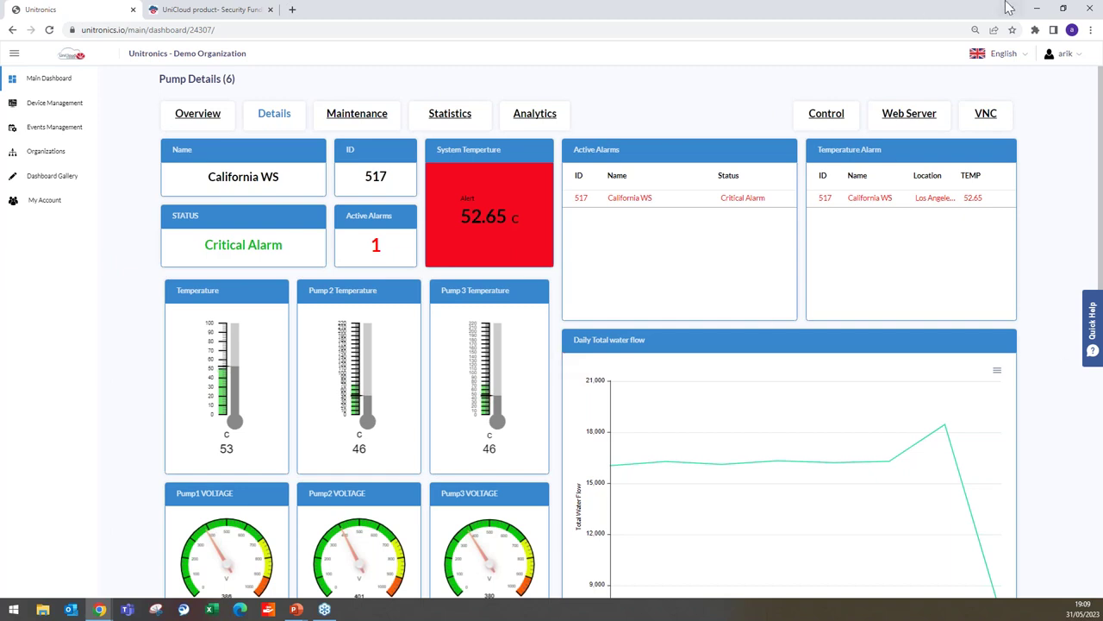
# Switch from the browser to the PowerPoint slideshow and advance from What's Next? to the Q&A slide.
pyautogui.click(1038, 15)
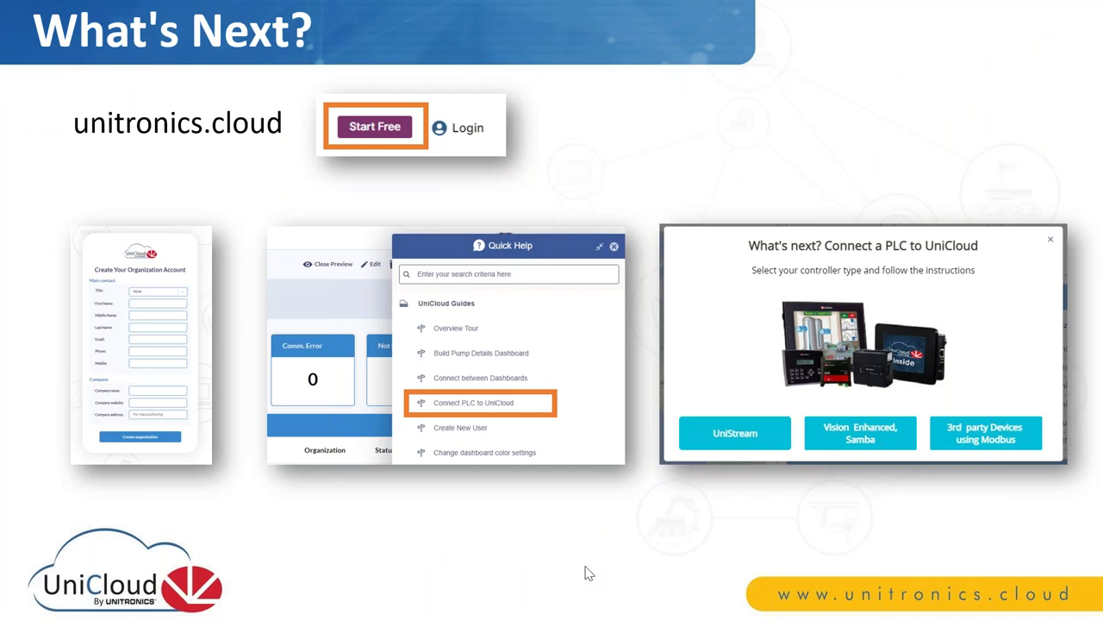
pyautogui.click(586, 573)
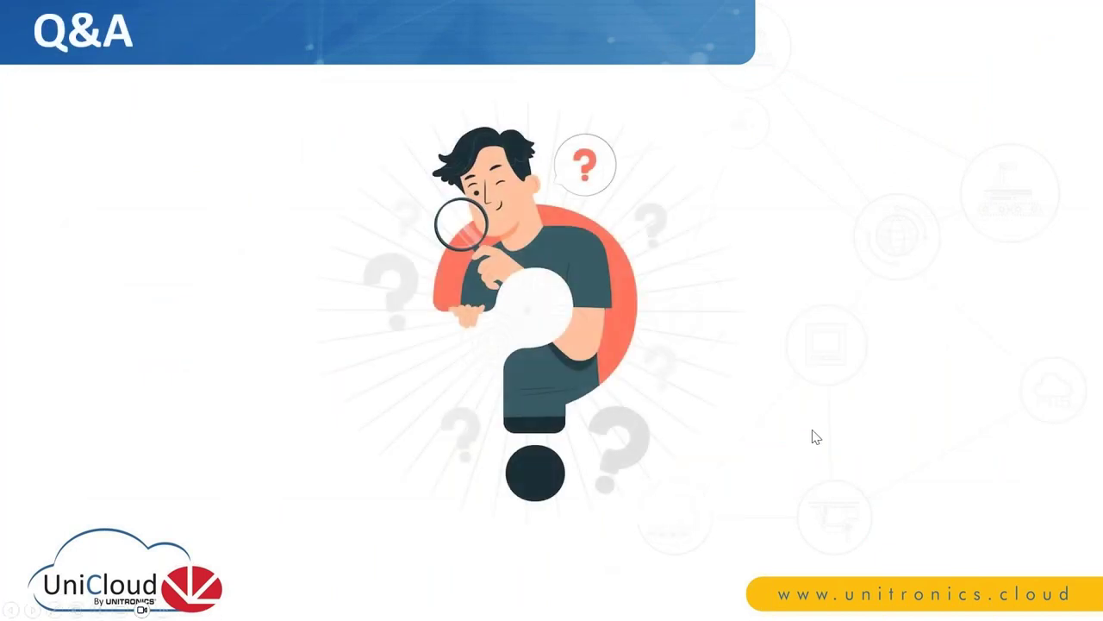